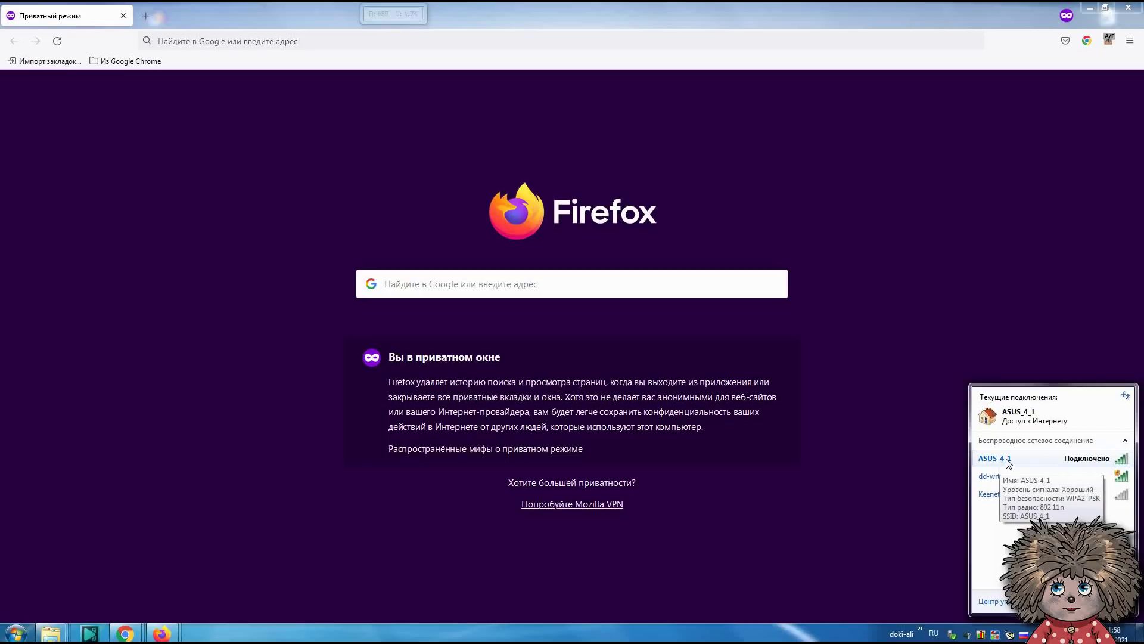
- Check the dd-wrt and ASUS_4_1 Wi-Fi entries, then load 192.168.1.1 in Firefox
{"action": "left_click", "coordinate": [1001, 476]}
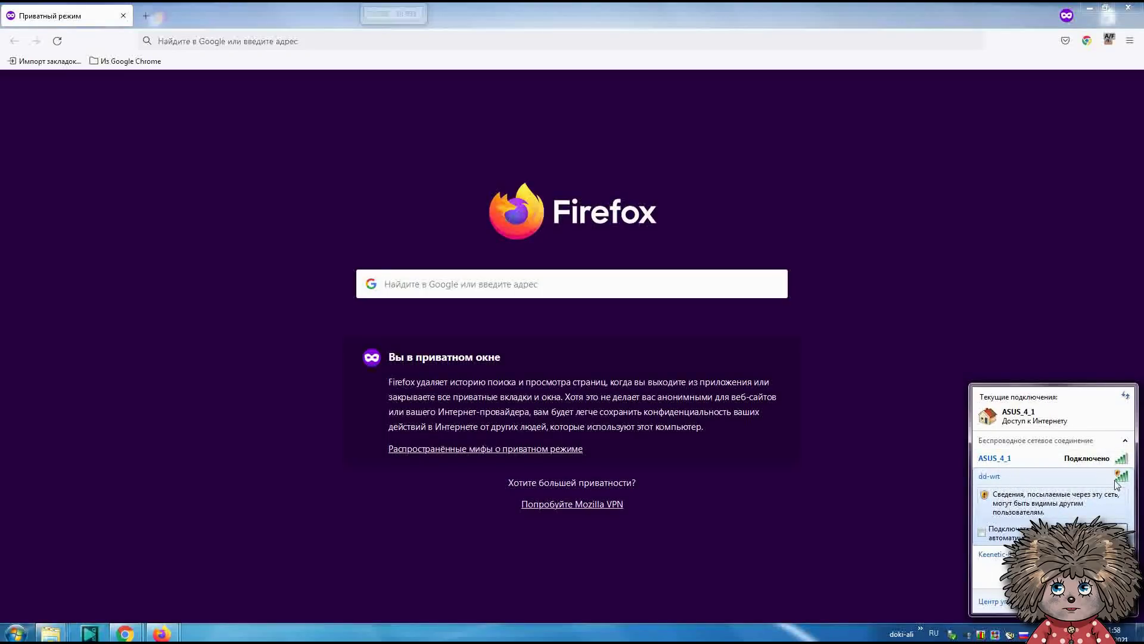
{"action": "left_click", "coordinate": [1028, 460]}
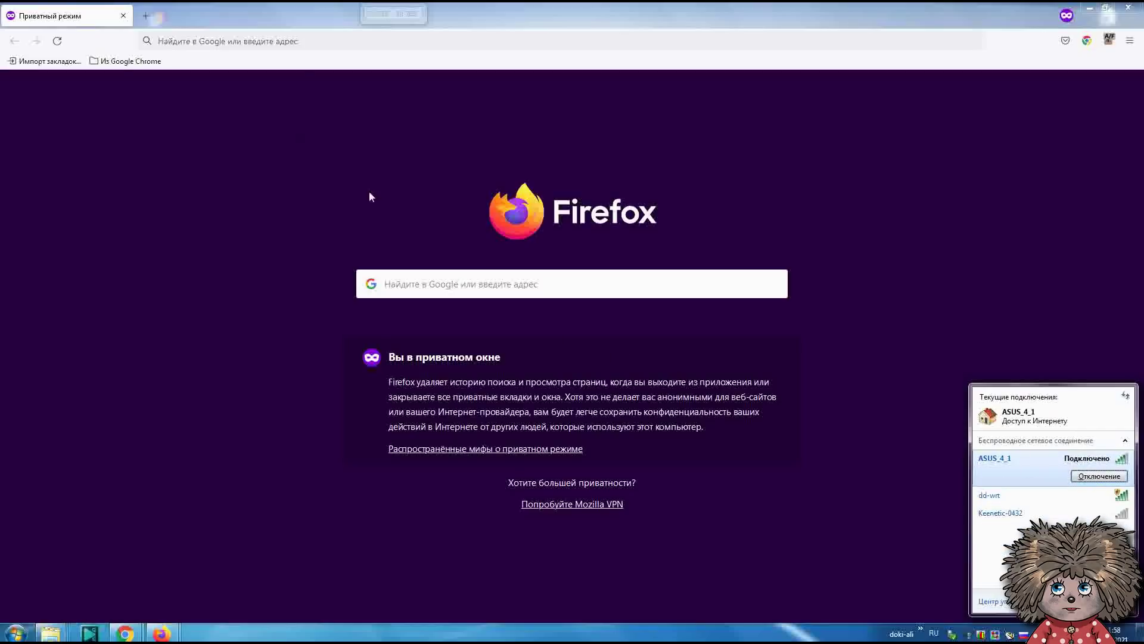
{"action": "left_click", "coordinate": [301, 43]}
{"action": "type", "text": "192"}
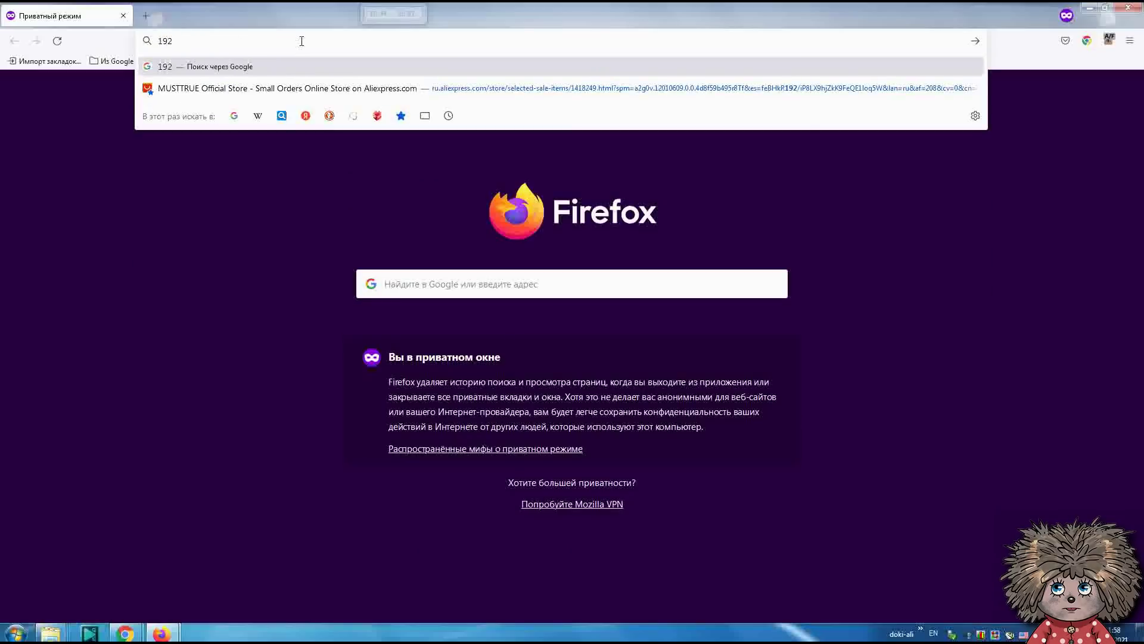
{"action": "type", "text": "/"}
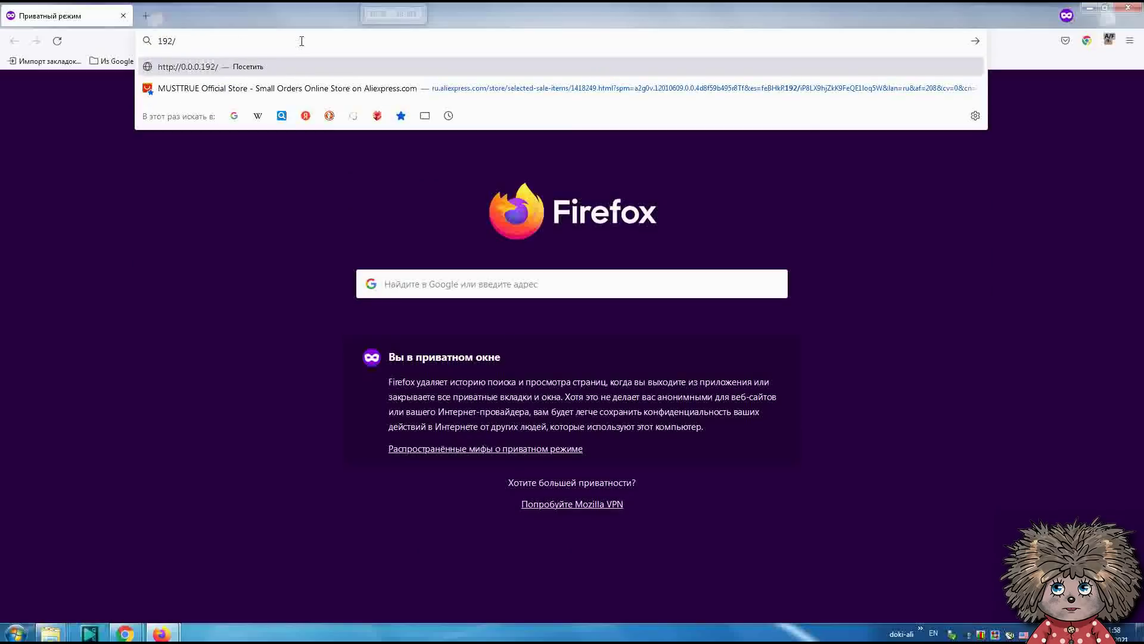
{"action": "key", "text": "BackSpace"}
{"action": "key", "text": "alt+shift"}
{"action": "type", "text": "."}
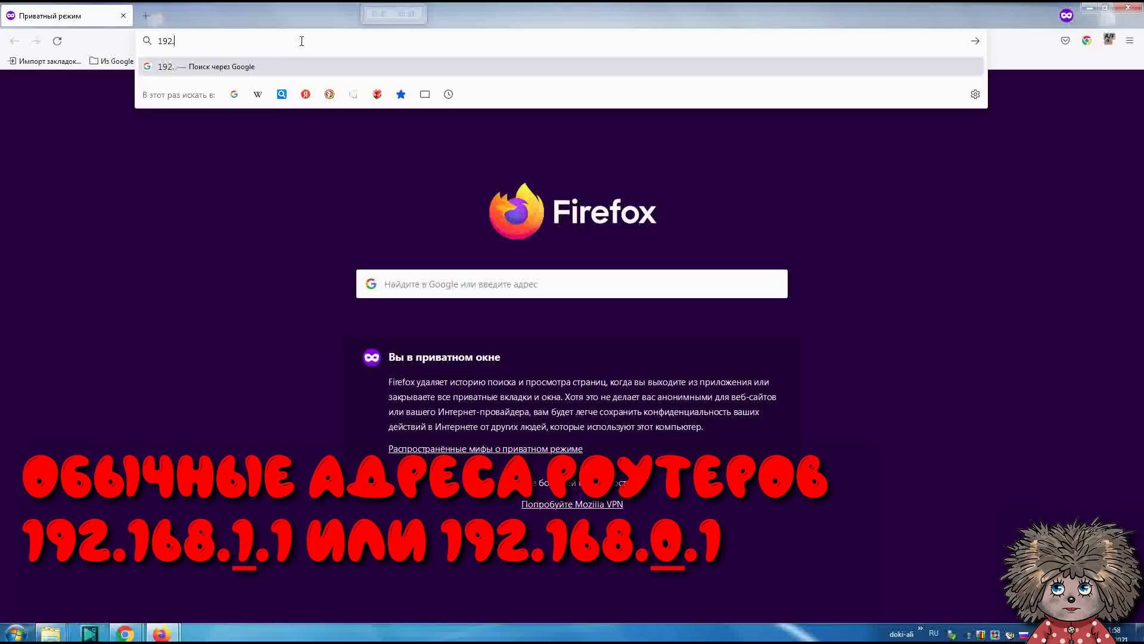
{"action": "type", "text": "168.1.1"}
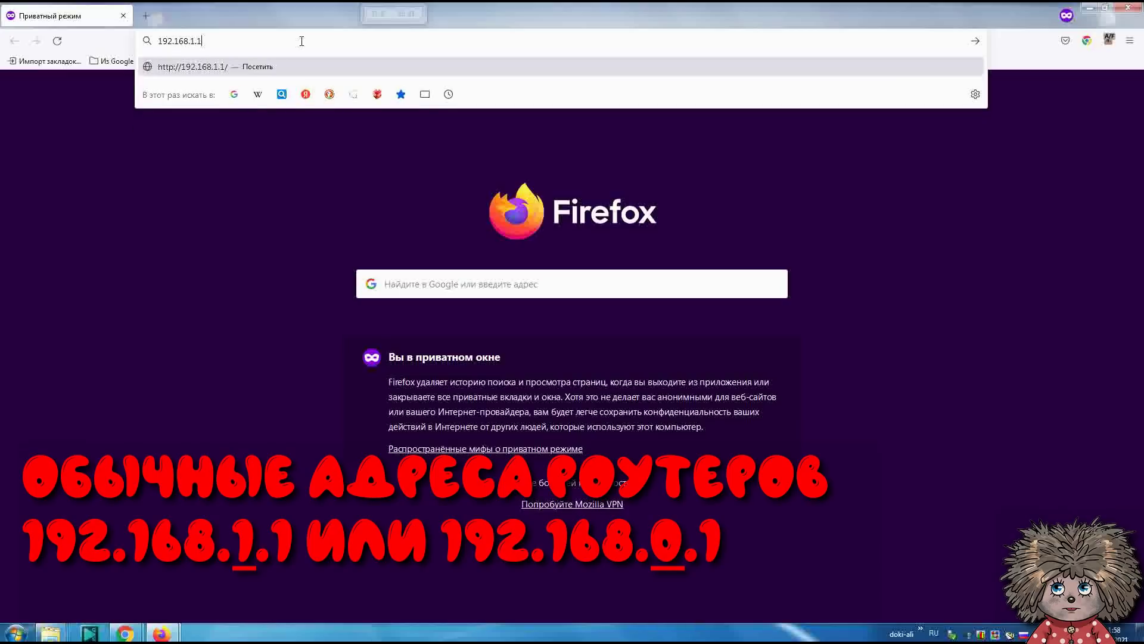
{"action": "key", "text": "Return"}
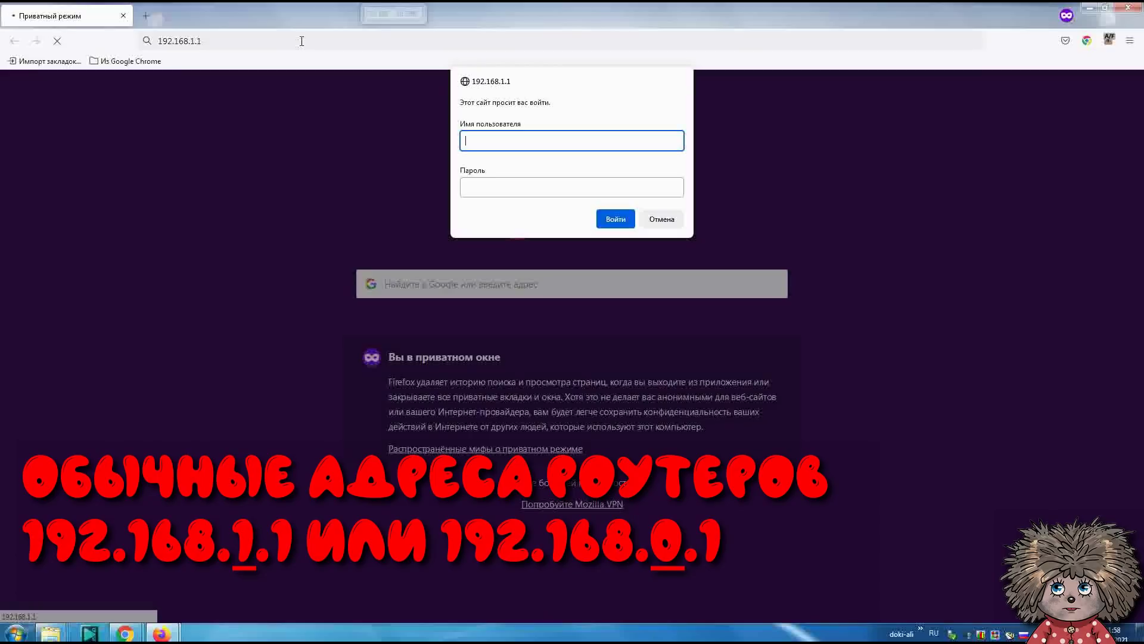
- Log in to the router with the admin username and its password
{"action": "type", "text": "a"}
{"action": "key", "text": "alt+shift"}
{"action": "type", "text": "dmin"}
{"action": "key", "text": "Tab"}
{"action": "type", "text": "adm"}
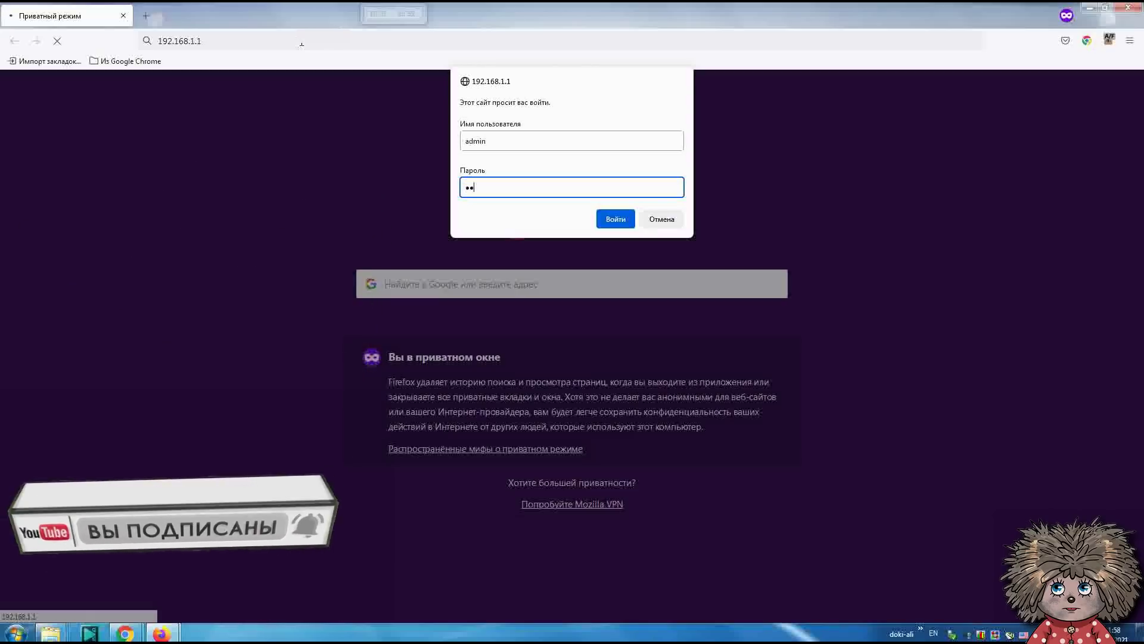
{"action": "type", "text": "in"}
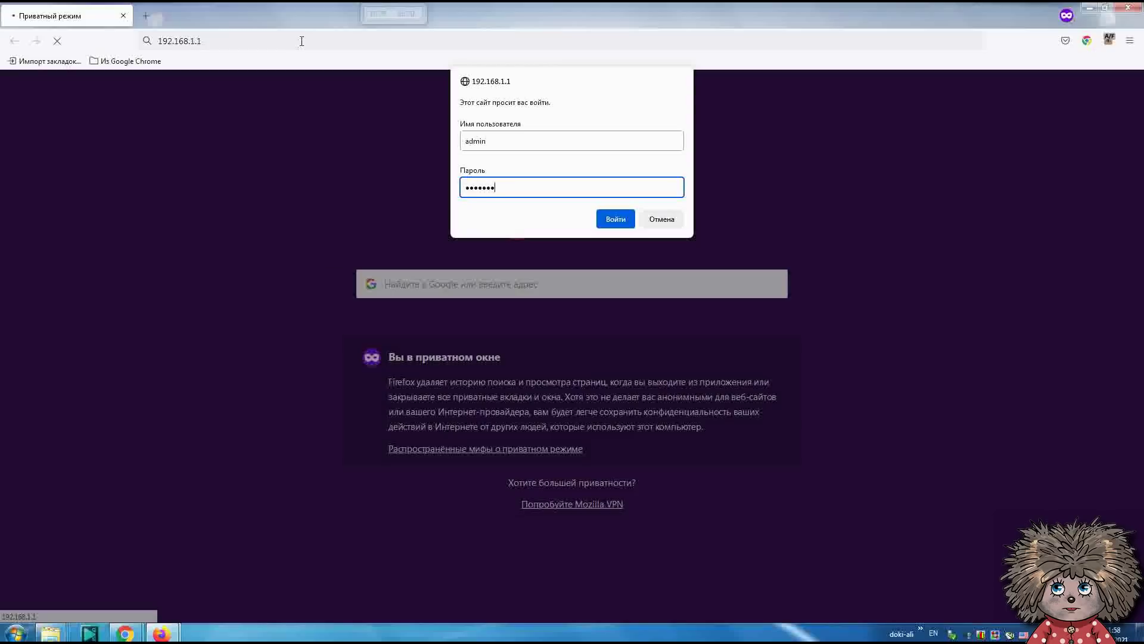
{"action": "left_click", "coordinate": [622, 222]}
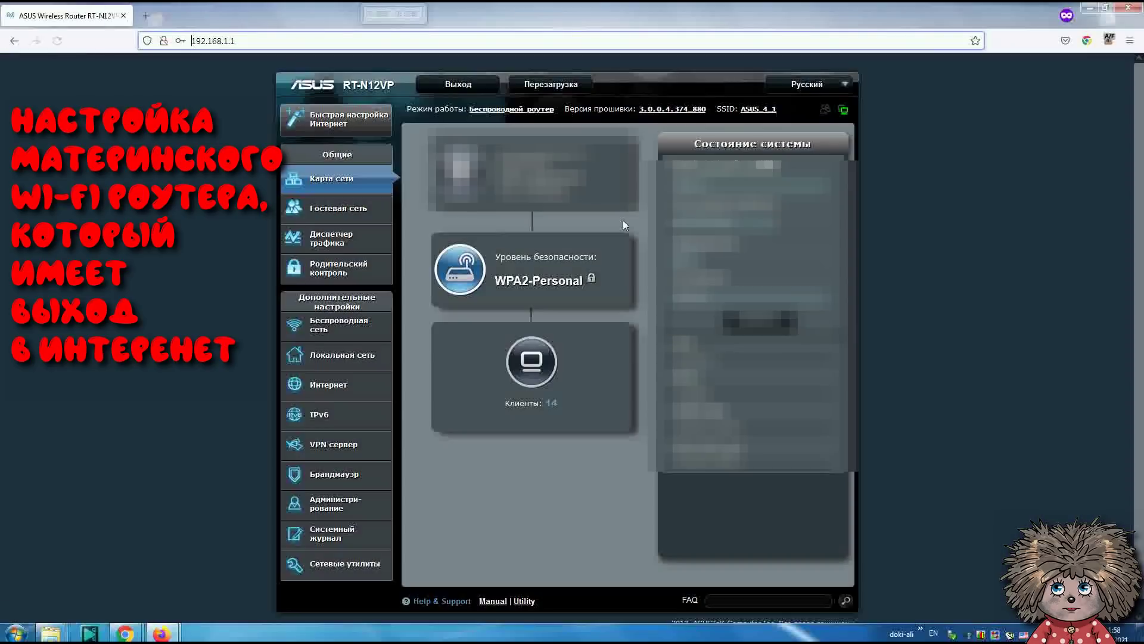
- Open Локальная сеть and highlight LAN IP 192.168.1.1 and subnet mask 255.255.255.0
{"action": "left_click", "coordinate": [332, 356]}
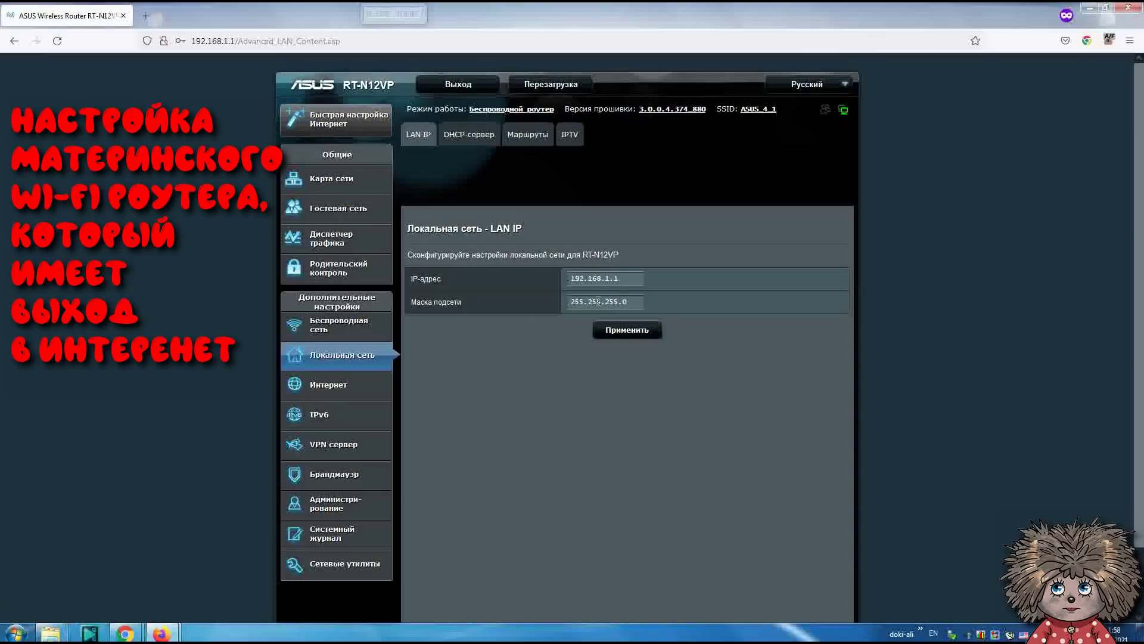
{"action": "left_click_drag", "start_coordinate": [620, 277], "coordinate": [563, 277]}
{"action": "left_click_drag", "start_coordinate": [631, 301], "coordinate": [564, 297]}
- Confirm SSID ASUS_4_1, channel 6, WPA2-Personal and the WPA key, then apply
{"action": "left_click", "coordinate": [362, 336]}
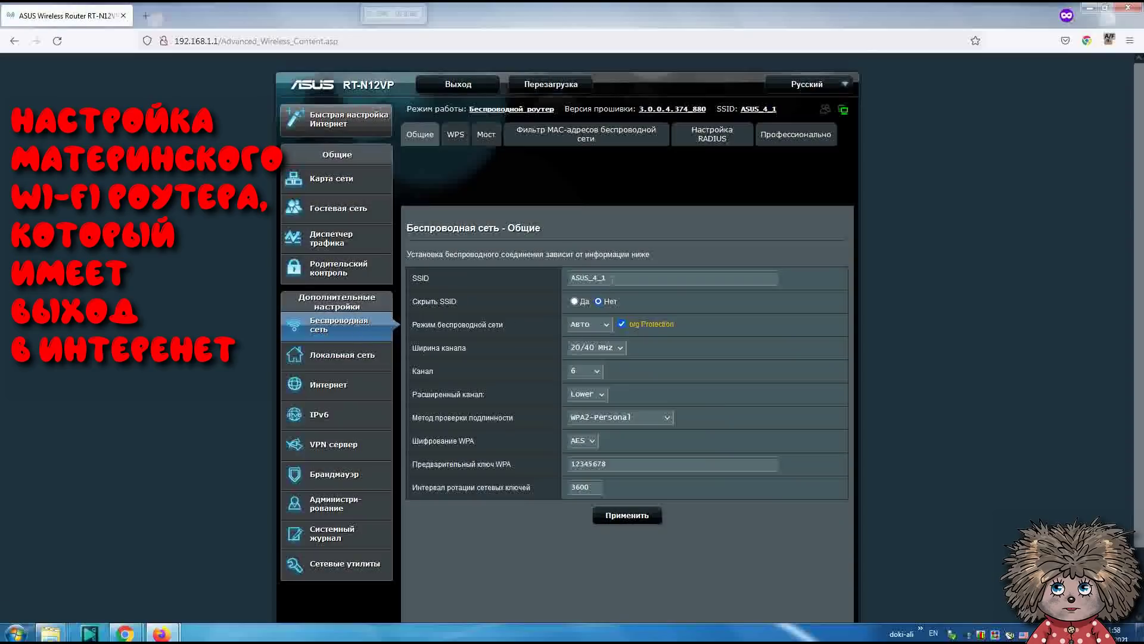
{"action": "left_click_drag", "start_coordinate": [614, 278], "coordinate": [569, 278]}
{"action": "left_click", "coordinate": [590, 374]}
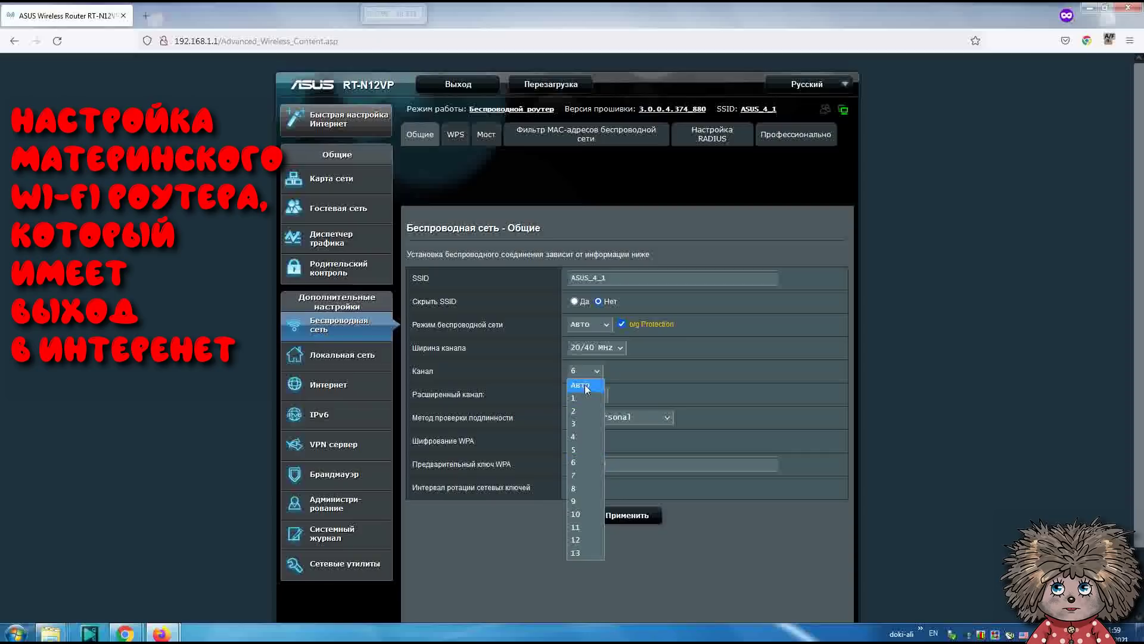
{"action": "left_click", "coordinate": [581, 464]}
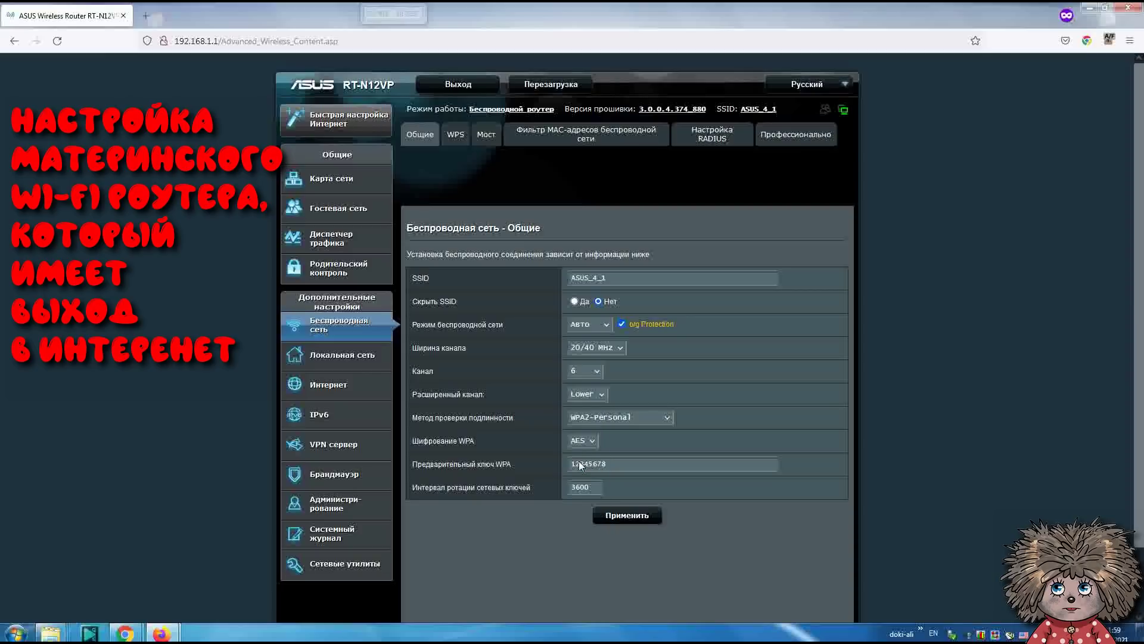
{"action": "left_click", "coordinate": [586, 419]}
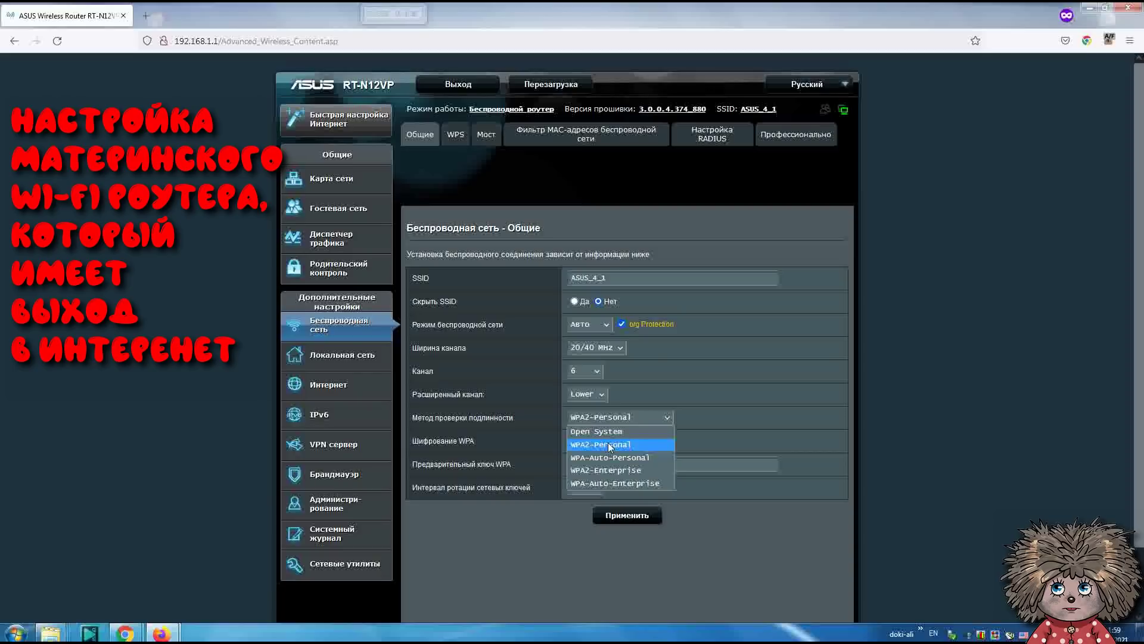
{"action": "left_click", "coordinate": [609, 446]}
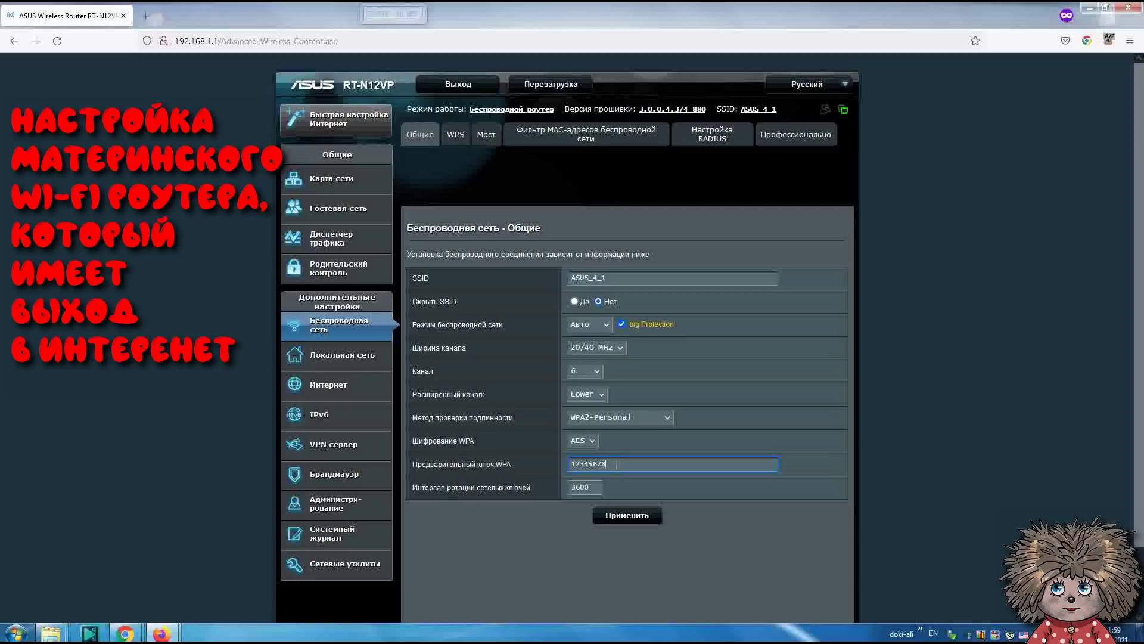
{"action": "left_click_drag", "start_coordinate": [607, 464], "coordinate": [569, 464]}
{"action": "left_click", "coordinate": [624, 516]}
- Log out of the ASUS router and connect the PC to the open dd-wrt Wi-Fi network
{"action": "left_click", "coordinate": [465, 89]}
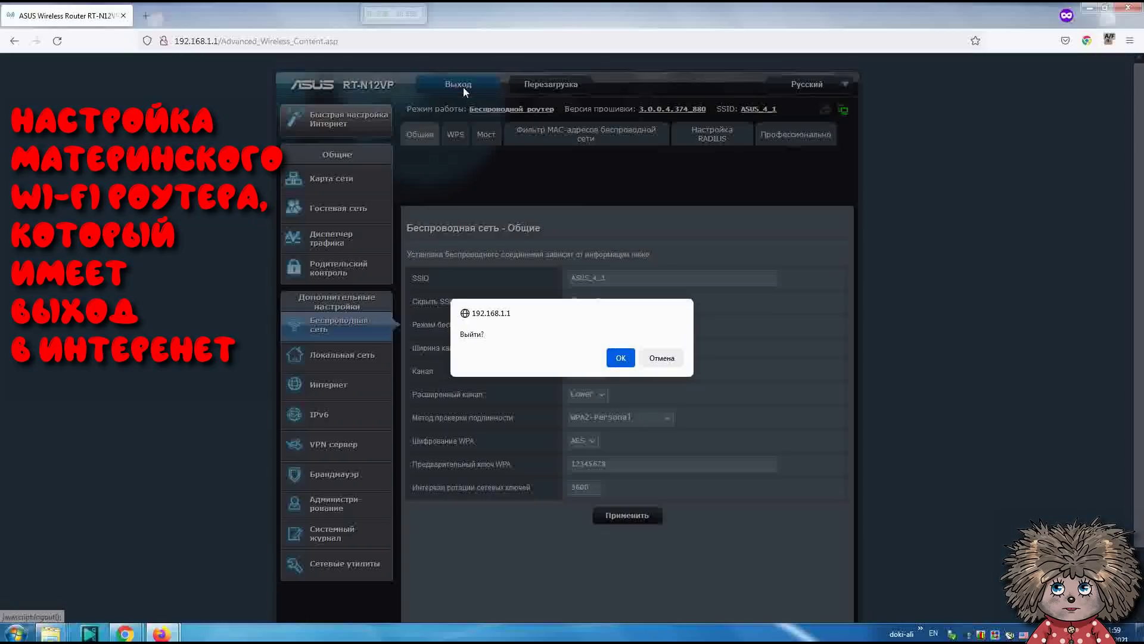
{"action": "left_click", "coordinate": [618, 357]}
{"action": "left_click", "coordinate": [239, 40]}
{"action": "type", "text": "192.168.1.1"}
{"action": "left_click", "coordinate": [967, 633]}
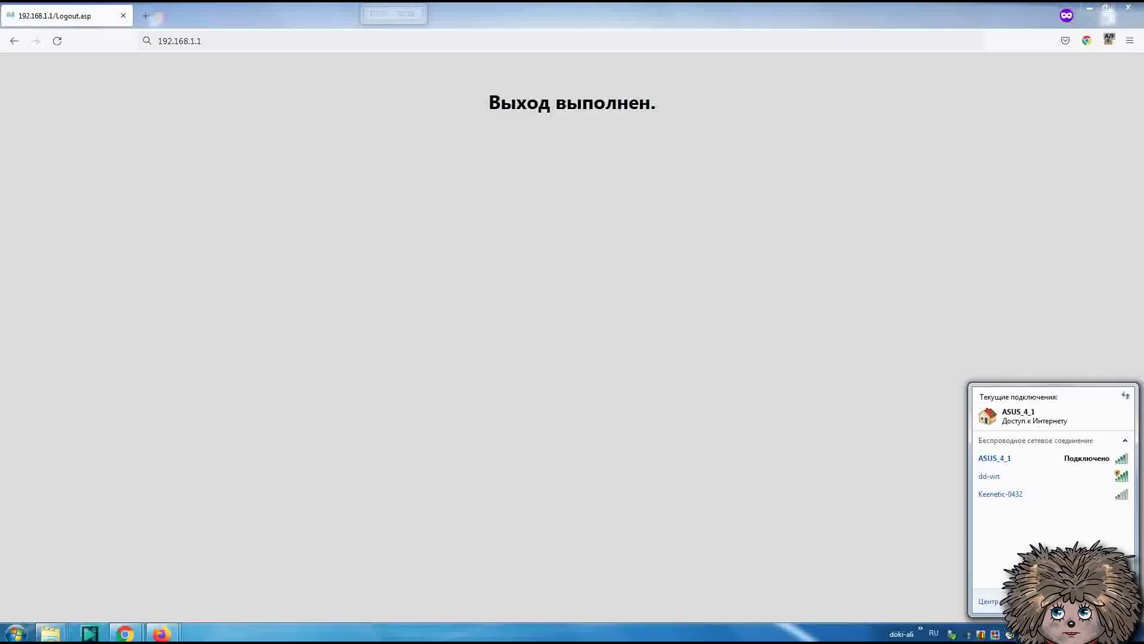
{"action": "left_click", "coordinate": [1022, 482]}
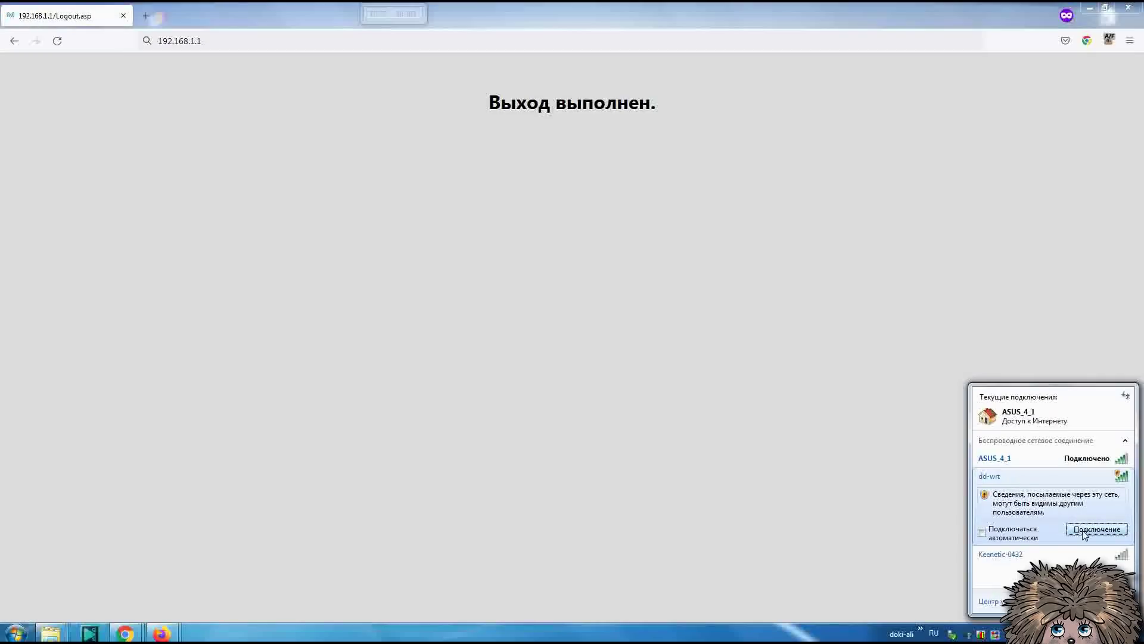
{"action": "left_click", "coordinate": [1097, 529]}
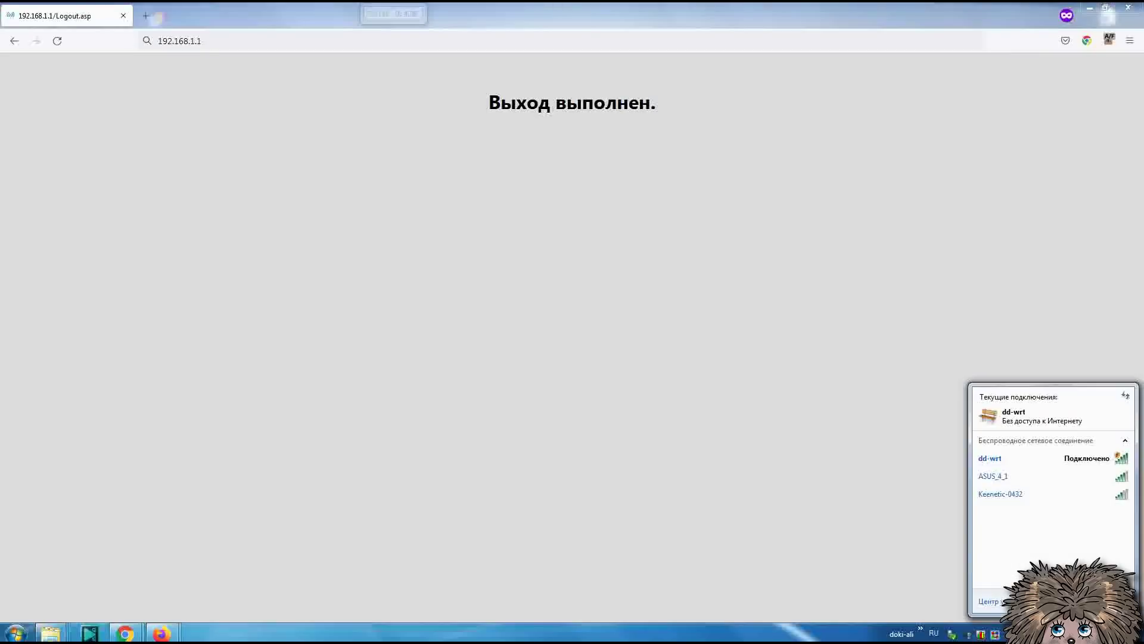
{"action": "mouse_move", "coordinate": [1119, 468]}
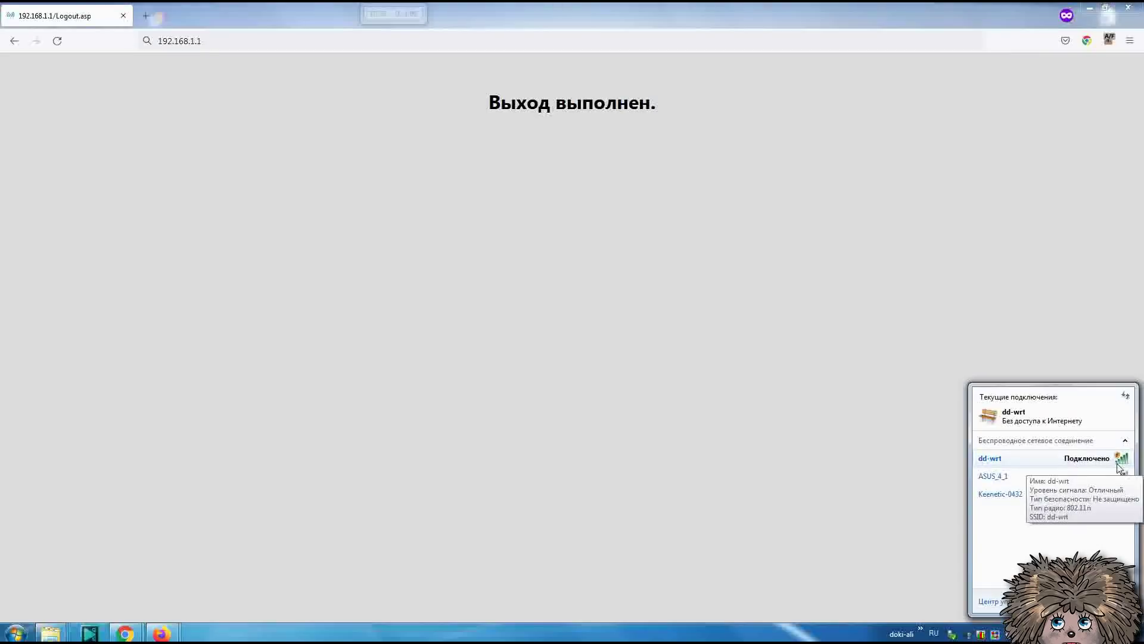
- Reload 192.168.1.1 and save a new DD-WRT router username and password
{"action": "left_click", "coordinate": [286, 47]}
{"action": "key", "text": "alt+shift"}
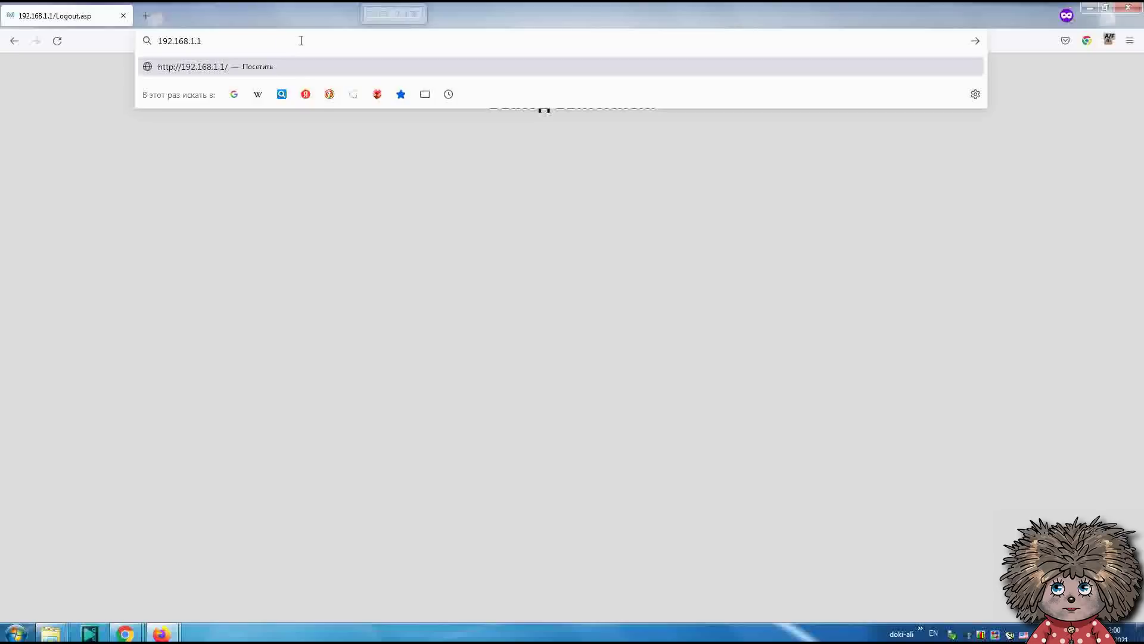
{"action": "key", "text": "Return"}
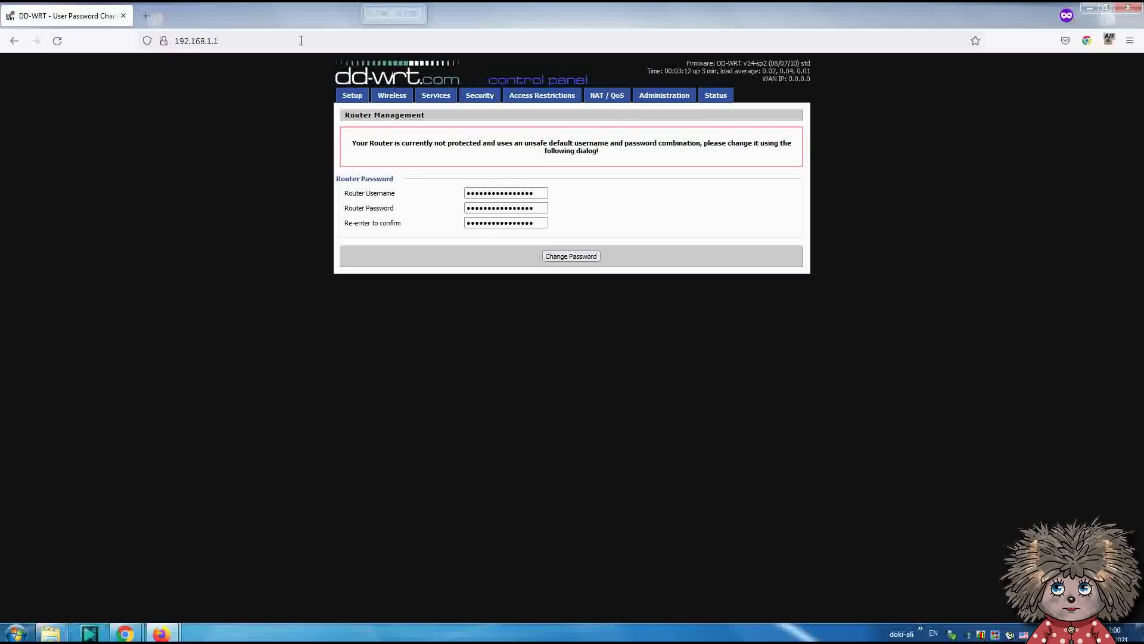
{"action": "left_click_drag", "start_coordinate": [540, 192], "coordinate": [454, 197]}
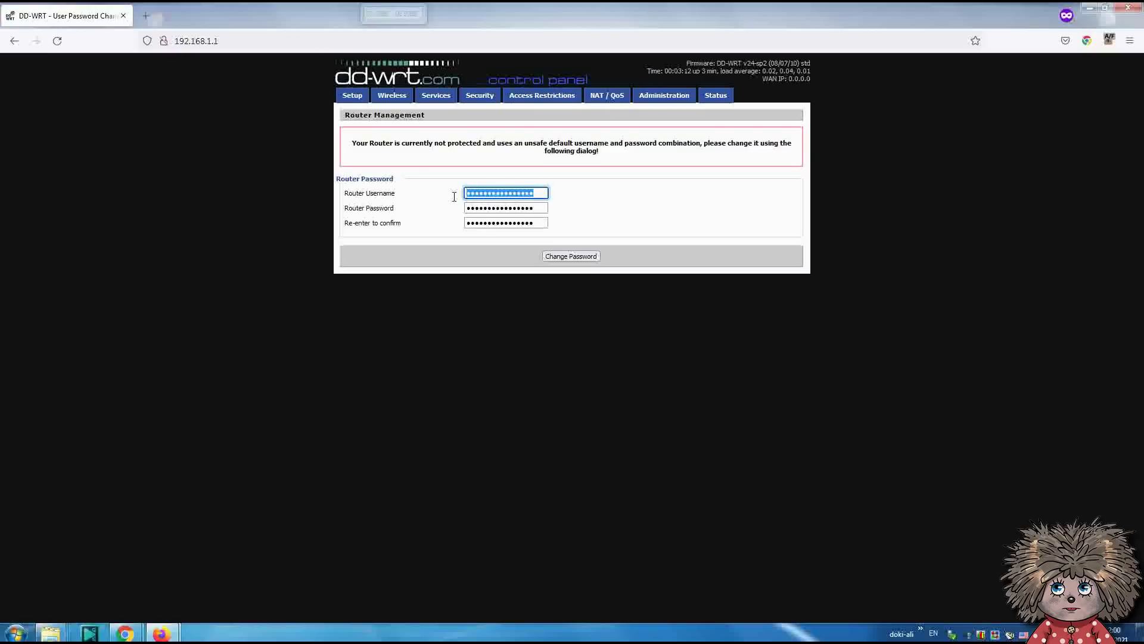
{"action": "type", "text": "a"}
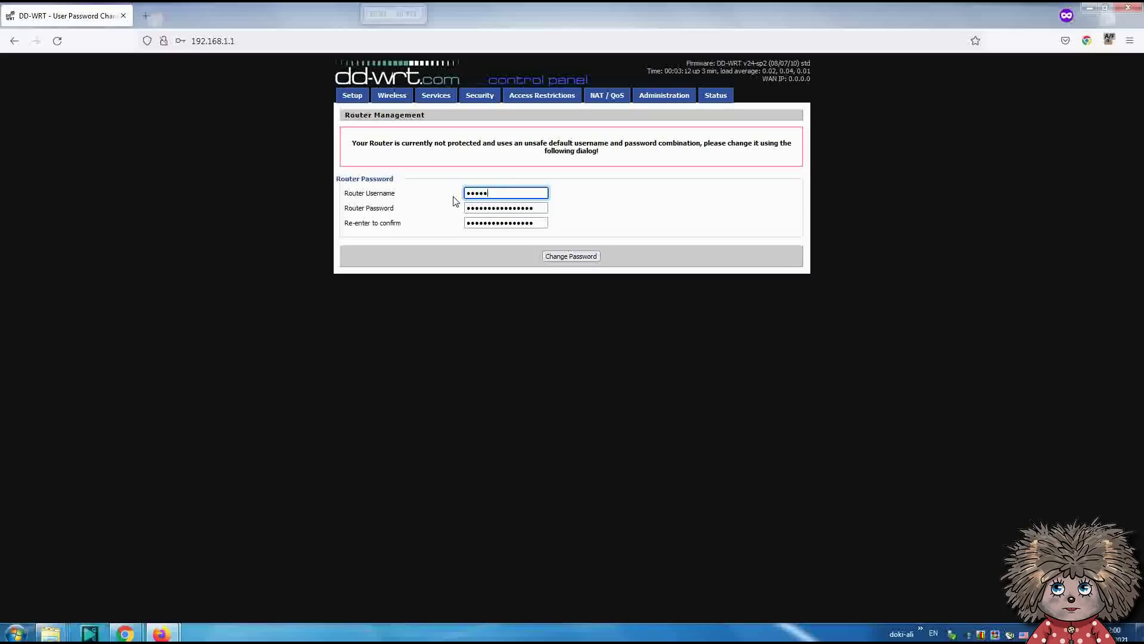
{"action": "key", "text": "Tab"}
{"action": "type", "text": "admi"}
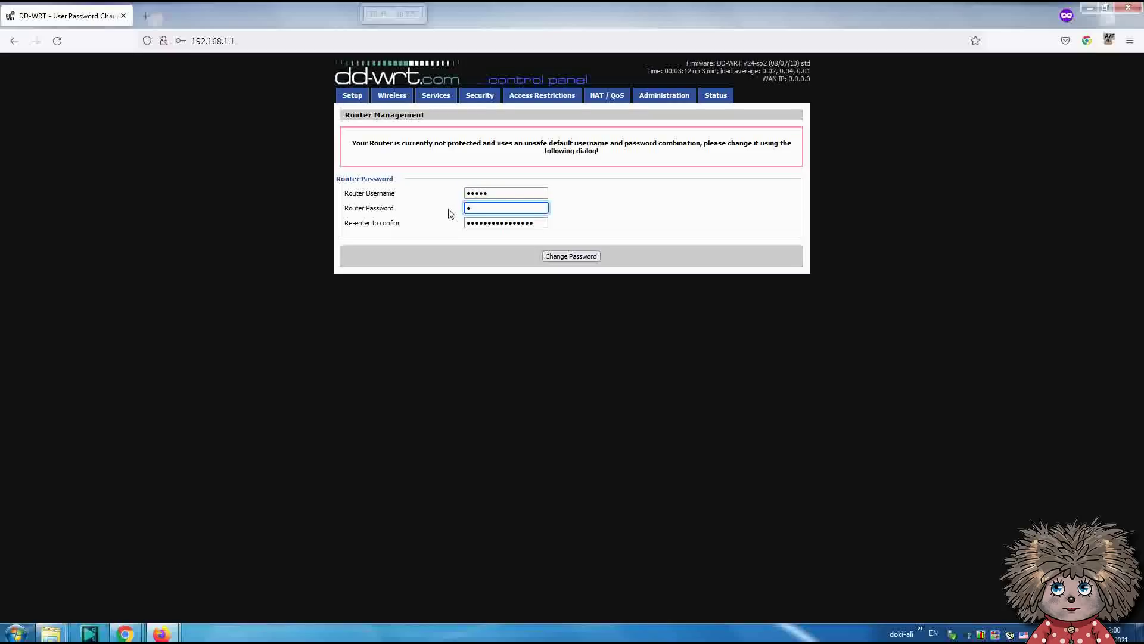
{"action": "type", "text": "n"}
{"action": "key", "text": "Tab"}
{"action": "type", "text": "admi"}
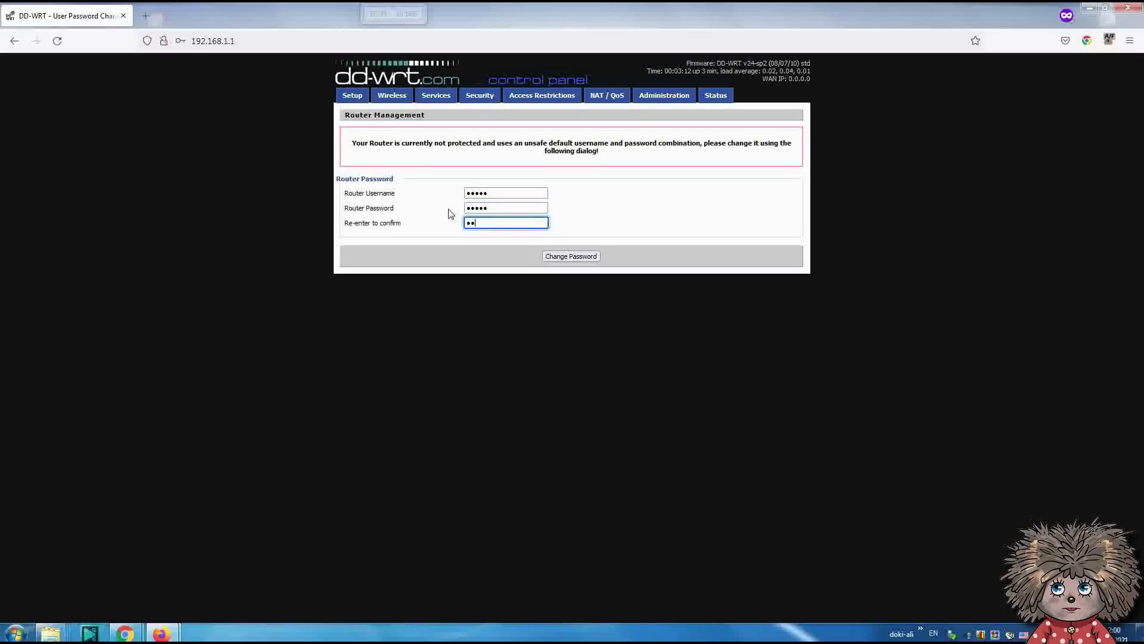
{"action": "left_click", "coordinate": [562, 256]}
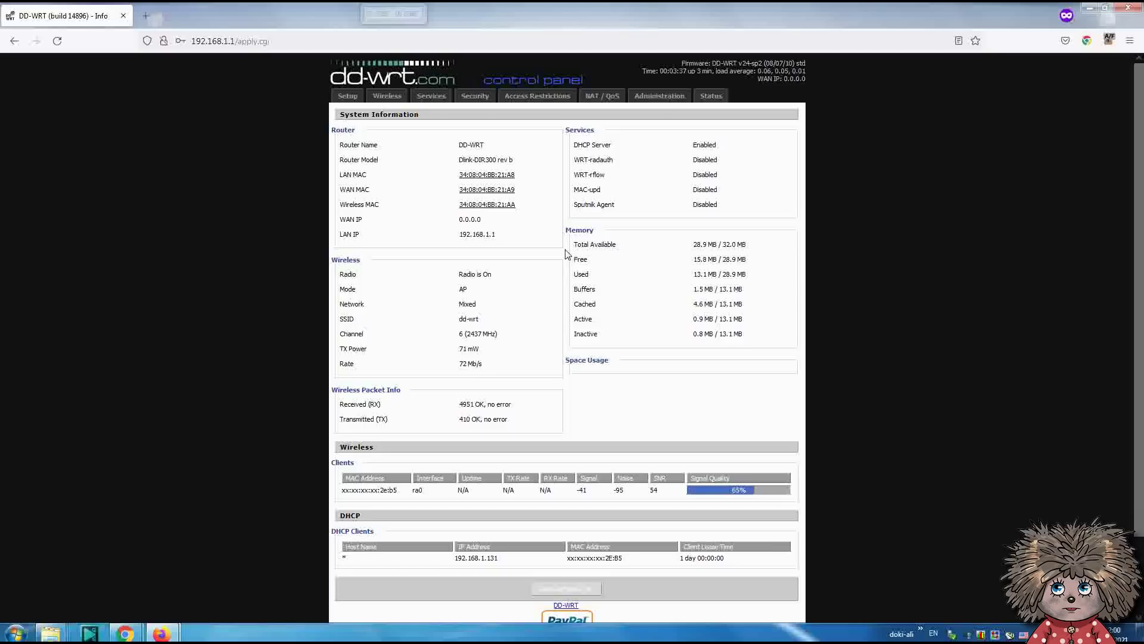
- Open Administration and log in with the admin username and password
{"action": "left_click", "coordinate": [666, 102]}
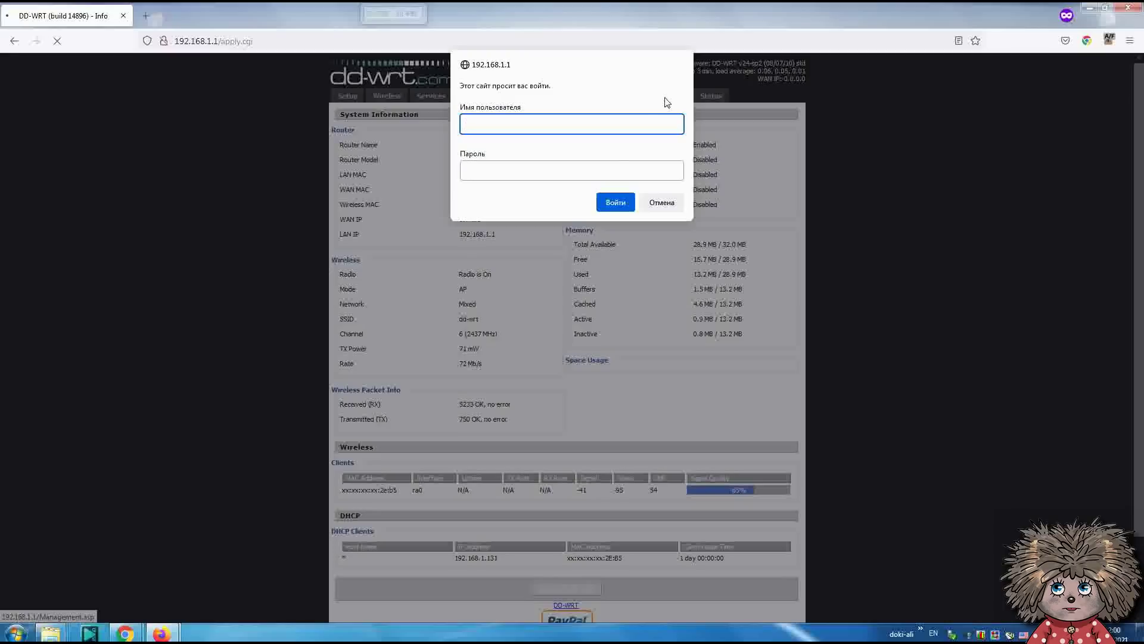
{"action": "type", "text": "adm"}
{"action": "key", "text": "ctrl+a"}
{"action": "key", "text": "Tab"}
{"action": "type", "text": "admin"}
{"action": "key", "text": "Return"}
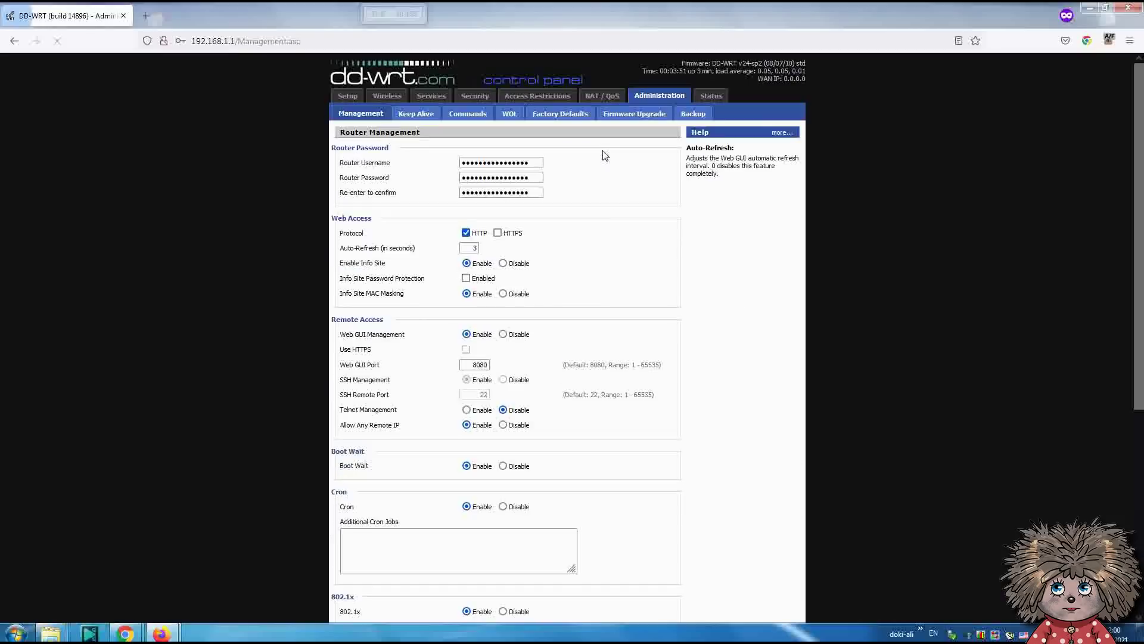
- Set the Management page interface language to Russian and save
{"action": "scroll", "coordinate": [537, 344], "scroll_direction": "down", "scroll_amount": 5}
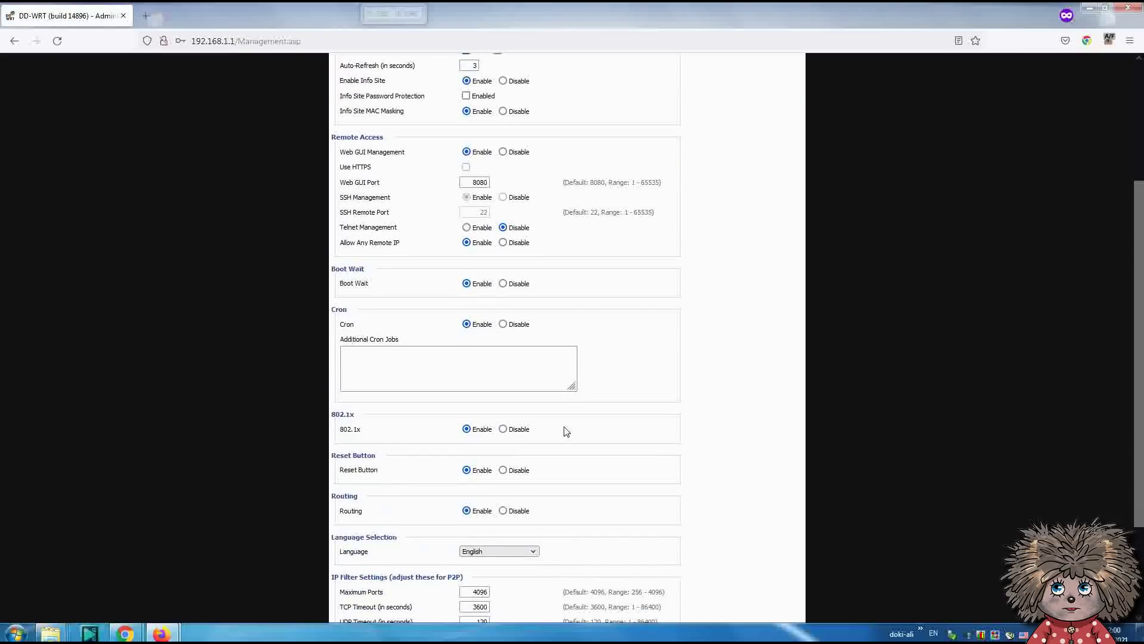
{"action": "left_click", "coordinate": [534, 432]}
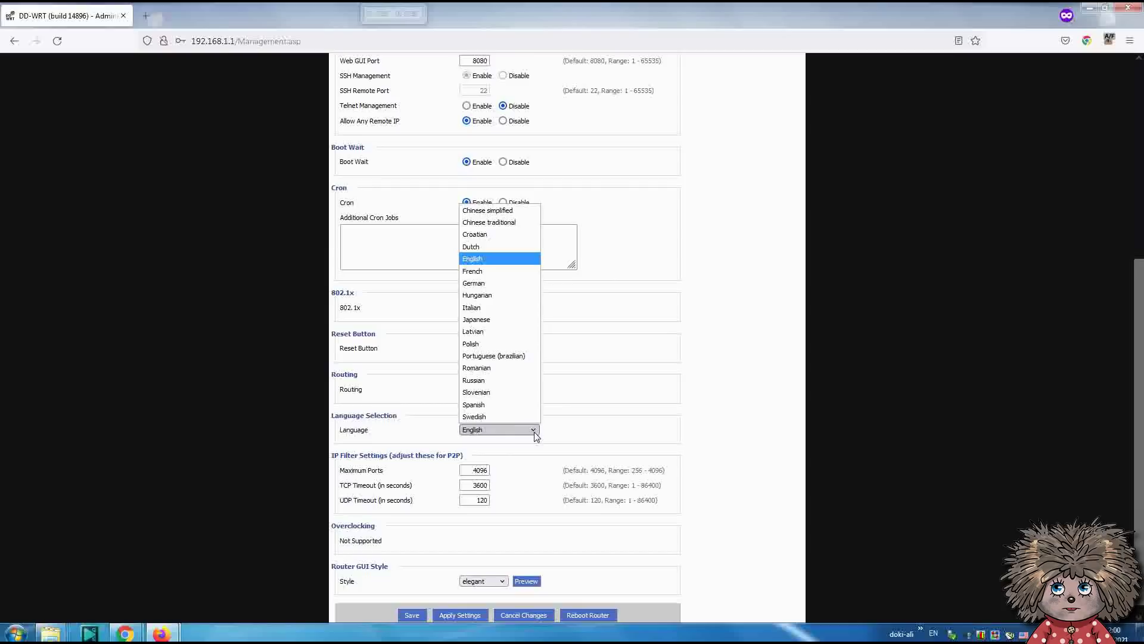
{"action": "left_click", "coordinate": [522, 381]}
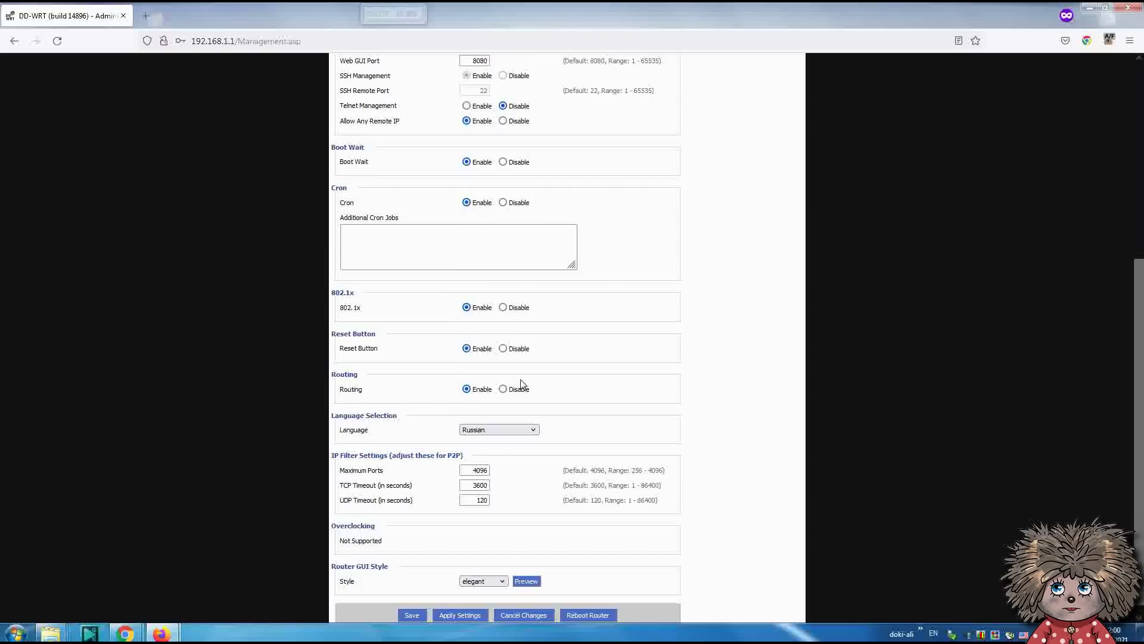
{"action": "scroll", "coordinate": [420, 605], "scroll_direction": "down", "scroll_amount": 1}
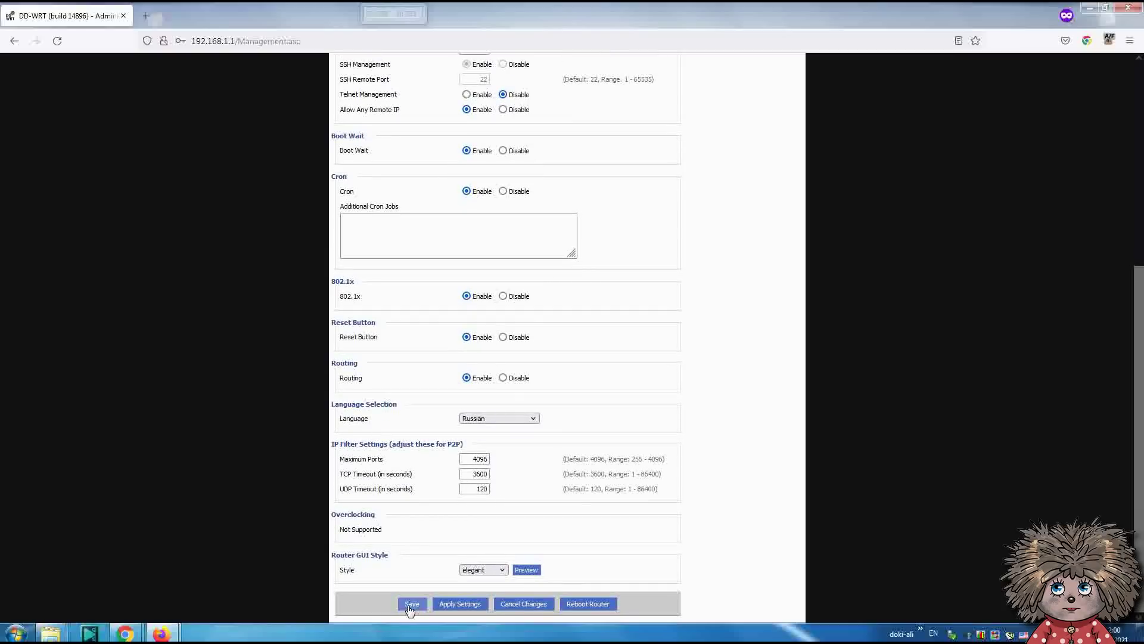
{"action": "left_click", "coordinate": [409, 605]}
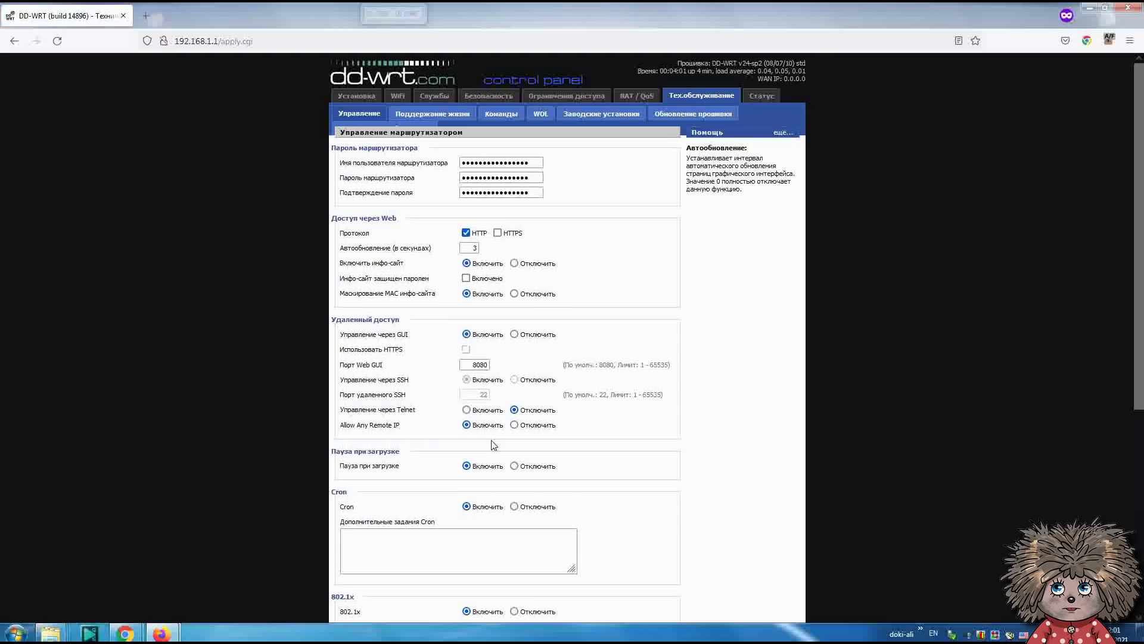
- Set the WAN Connection Type to Disabled and the local IP to 192.168.1.2
{"action": "left_click", "coordinate": [358, 96]}
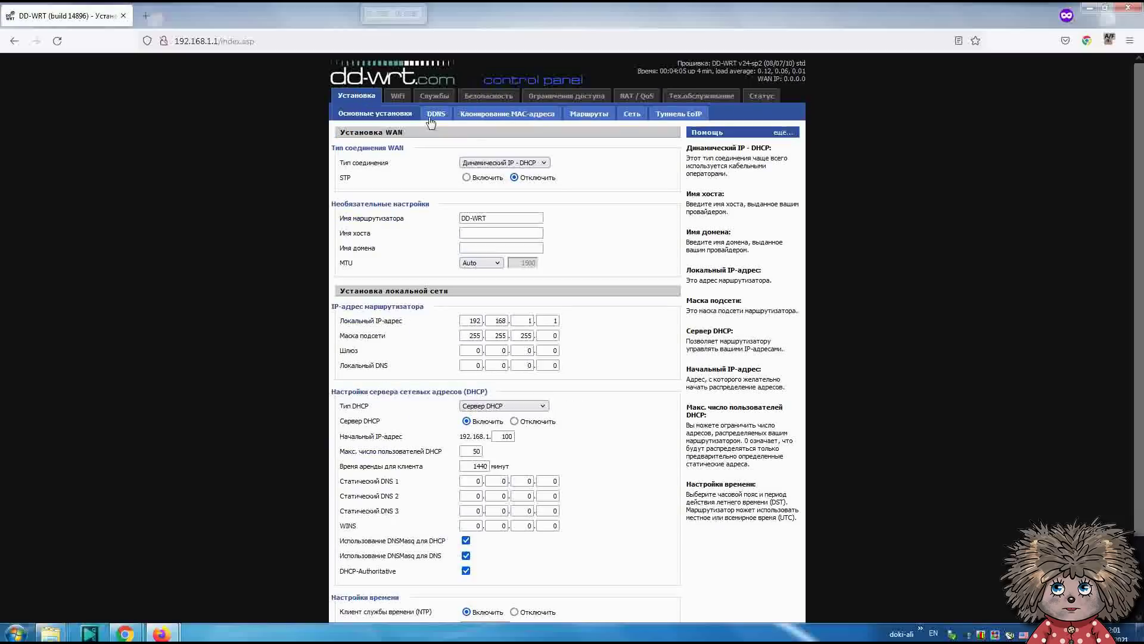
{"action": "left_click", "coordinate": [527, 163]}
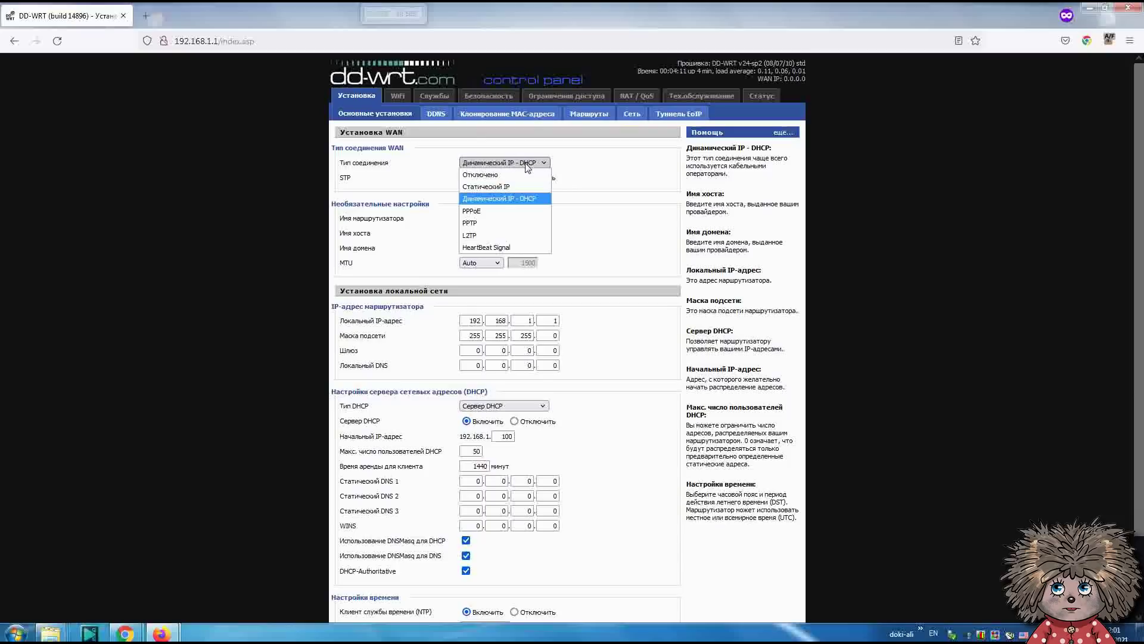
{"action": "left_click", "coordinate": [527, 175]}
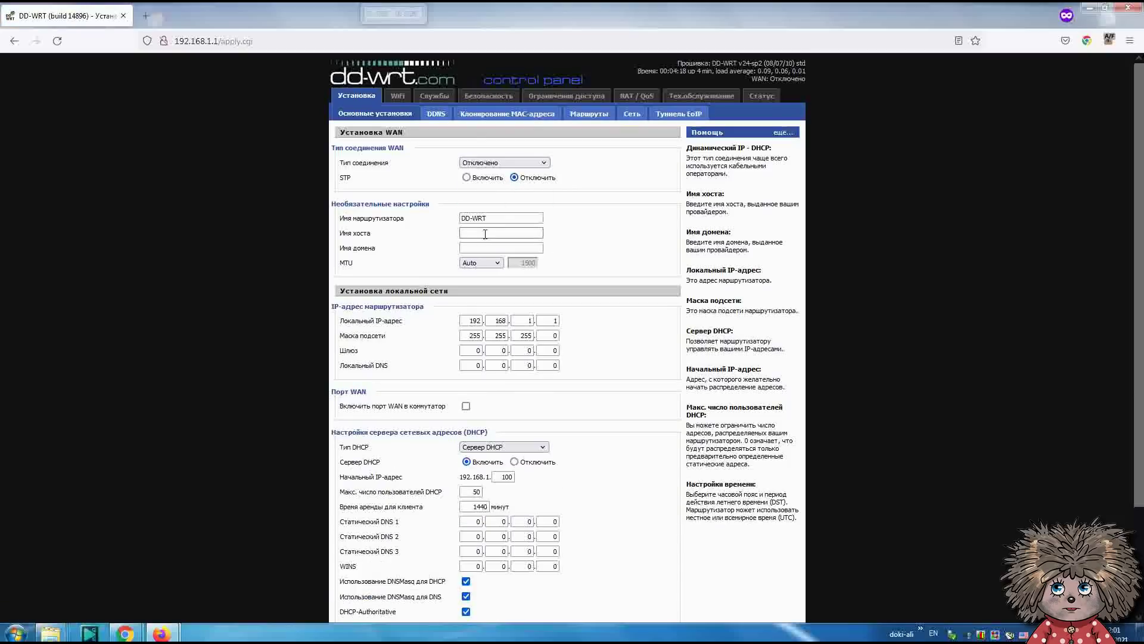
{"action": "left_click", "coordinate": [554, 321]}
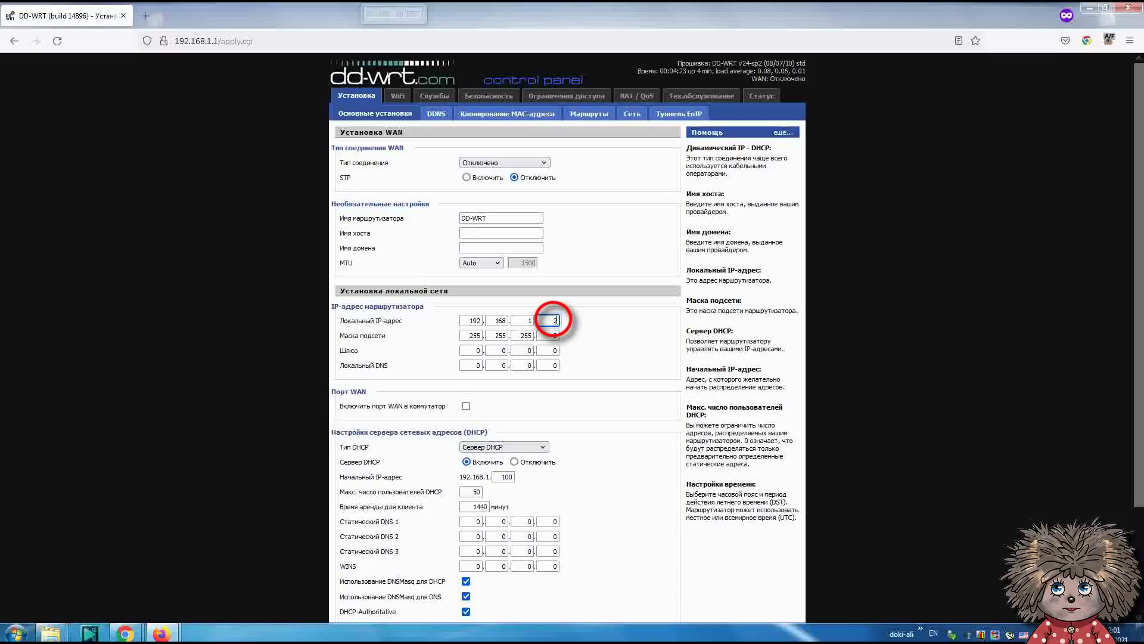
{"action": "left_click", "coordinate": [527, 320]}
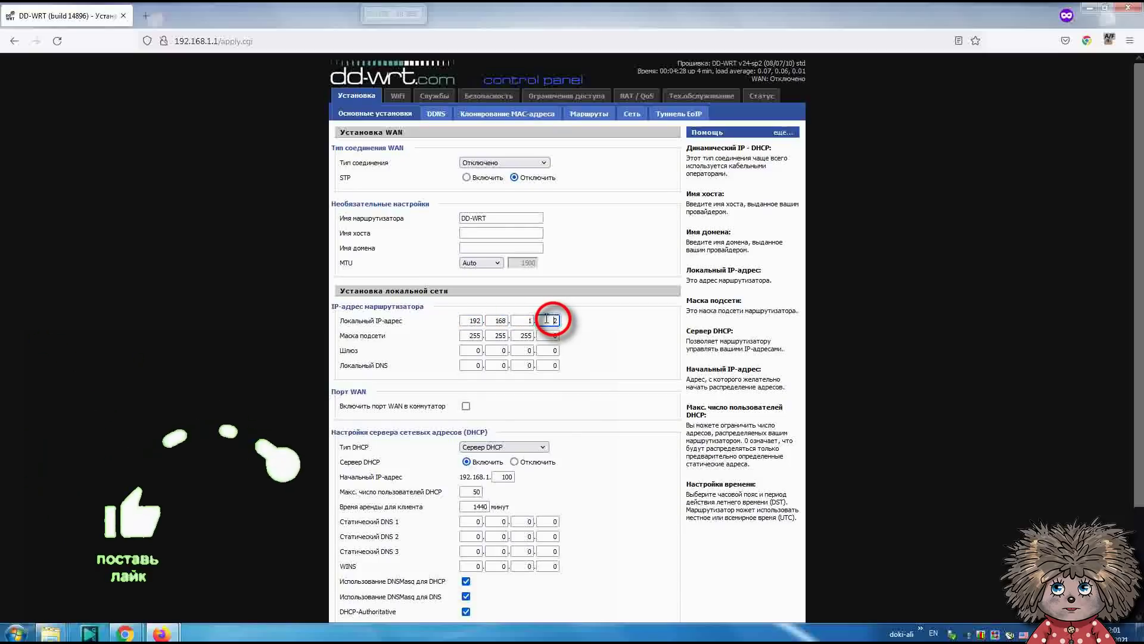
{"action": "left_click", "coordinate": [546, 319]}
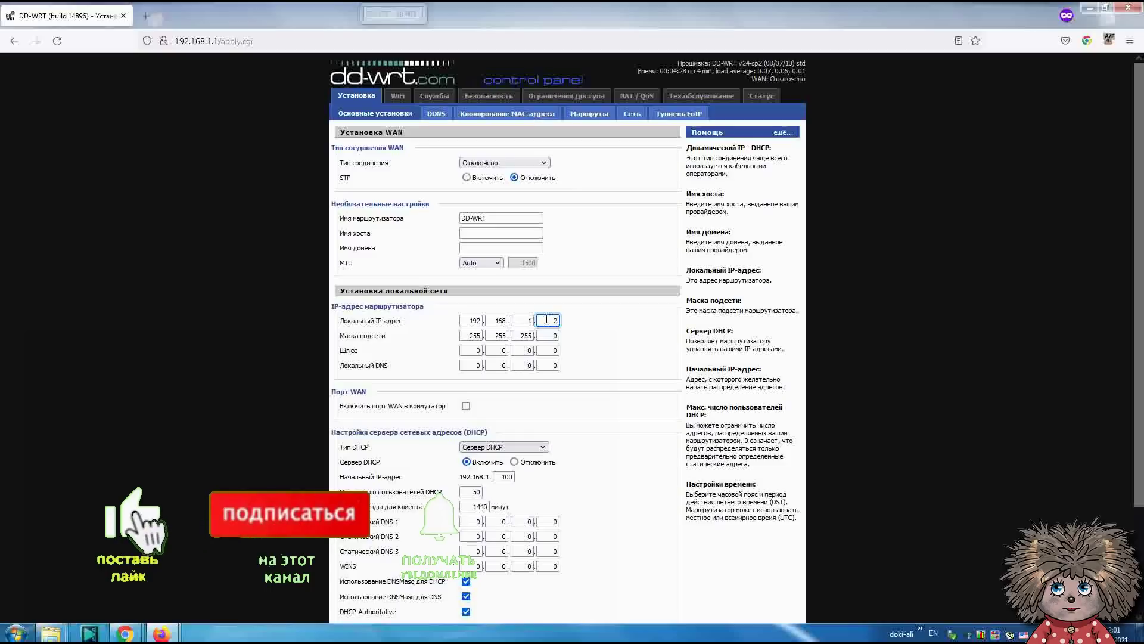
- Enter 192.168.1.1 as both the Gateway and the Local DNS
{"action": "left_click", "coordinate": [478, 350]}
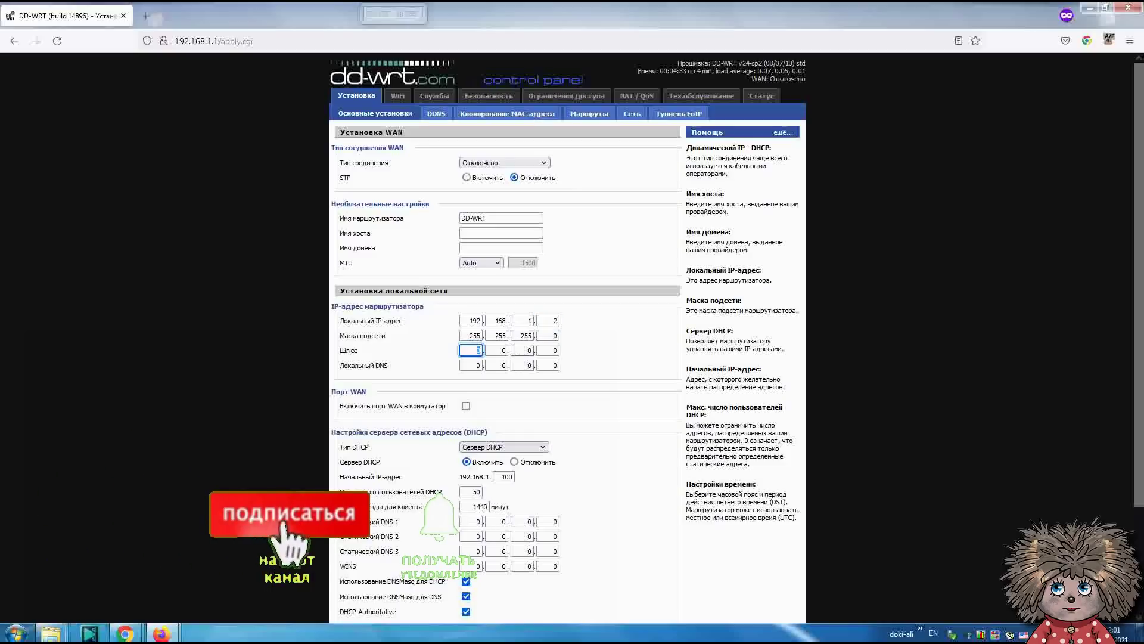
{"action": "type", "text": "192"}
{"action": "key", "text": "Tab"}
{"action": "type", "text": "168"}
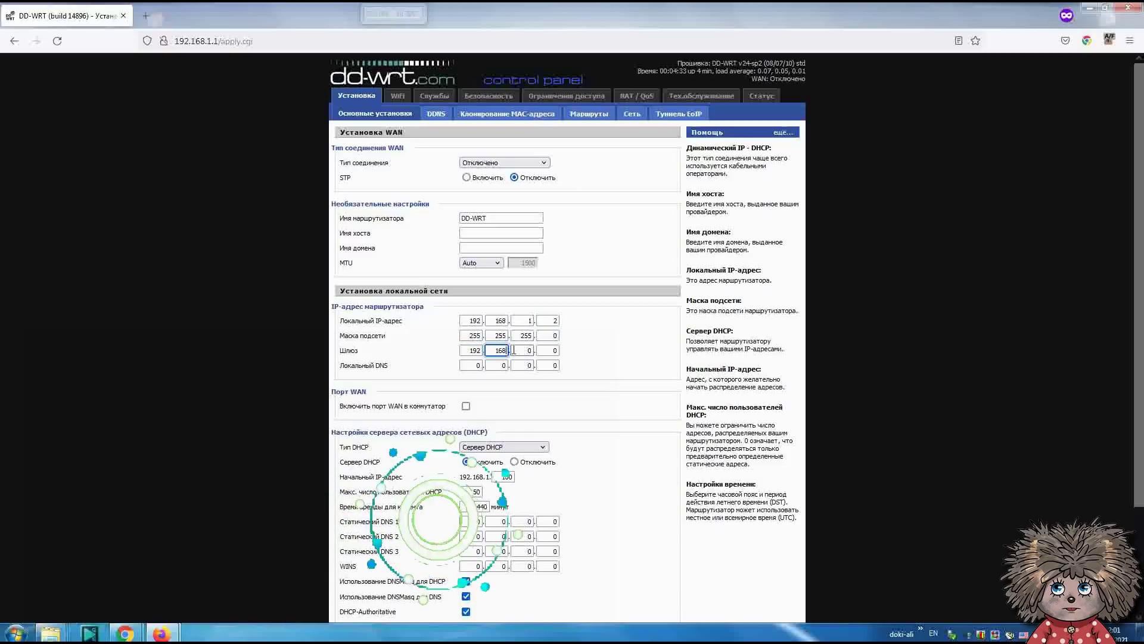
{"action": "key", "text": "Tab"}
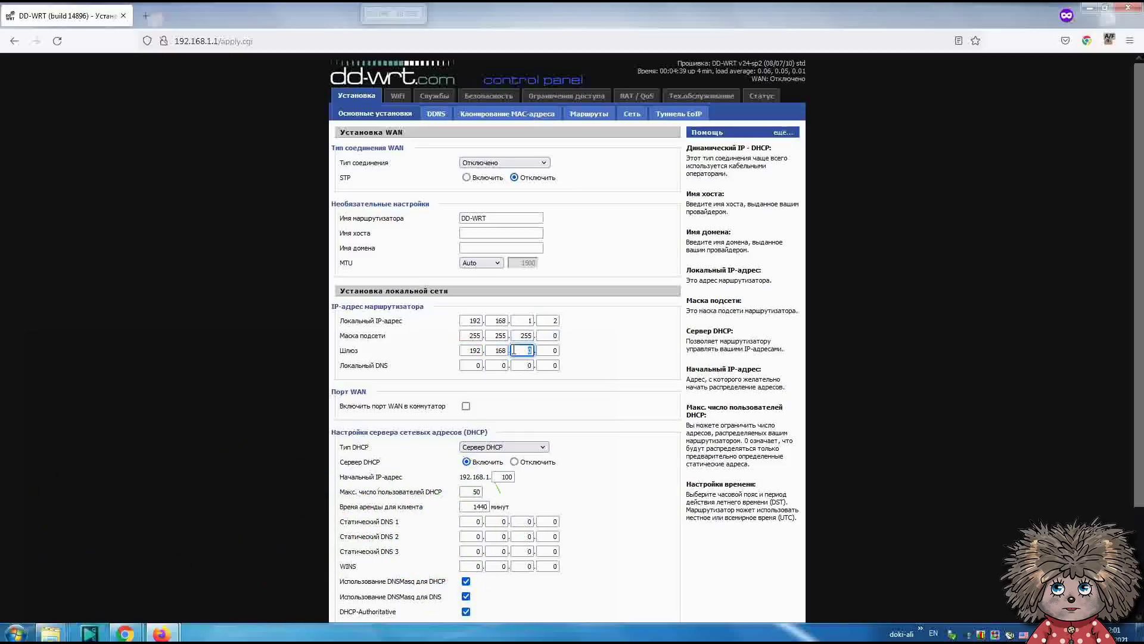
{"action": "key", "text": "Tab"}
{"action": "key", "text": "Tab"}
{"action": "type", "text": "192"}
{"action": "key", "text": "Tab"}
{"action": "type", "text": "168"}
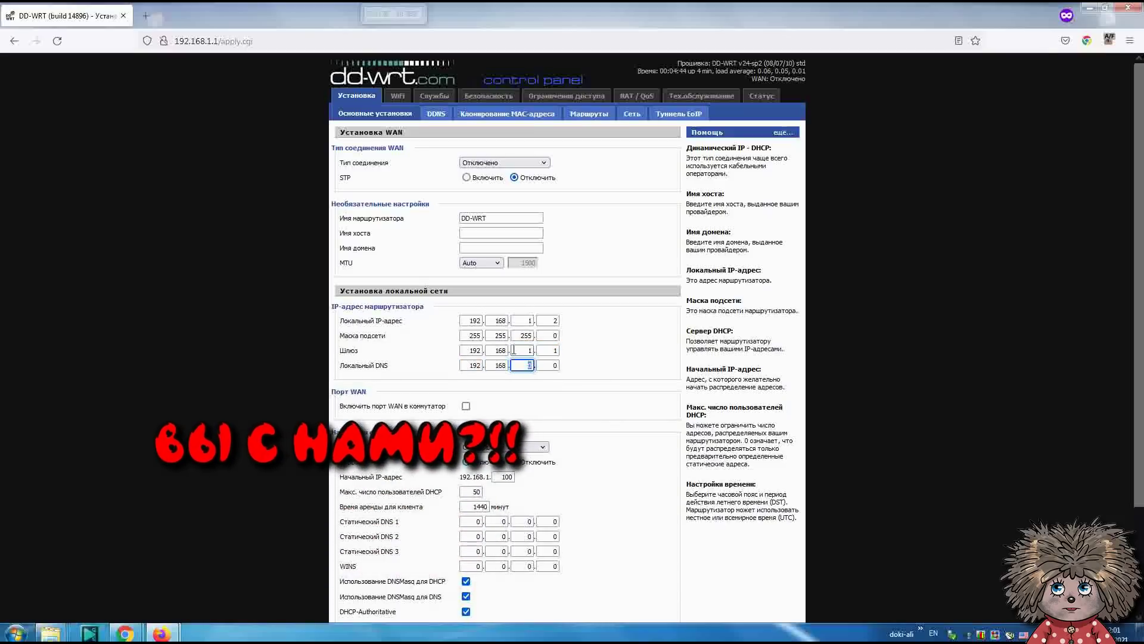
{"action": "key", "text": "Tab"}
{"action": "type", "text": "1"}
{"action": "key", "text": "Tab"}
{"action": "type", "text": "1"}
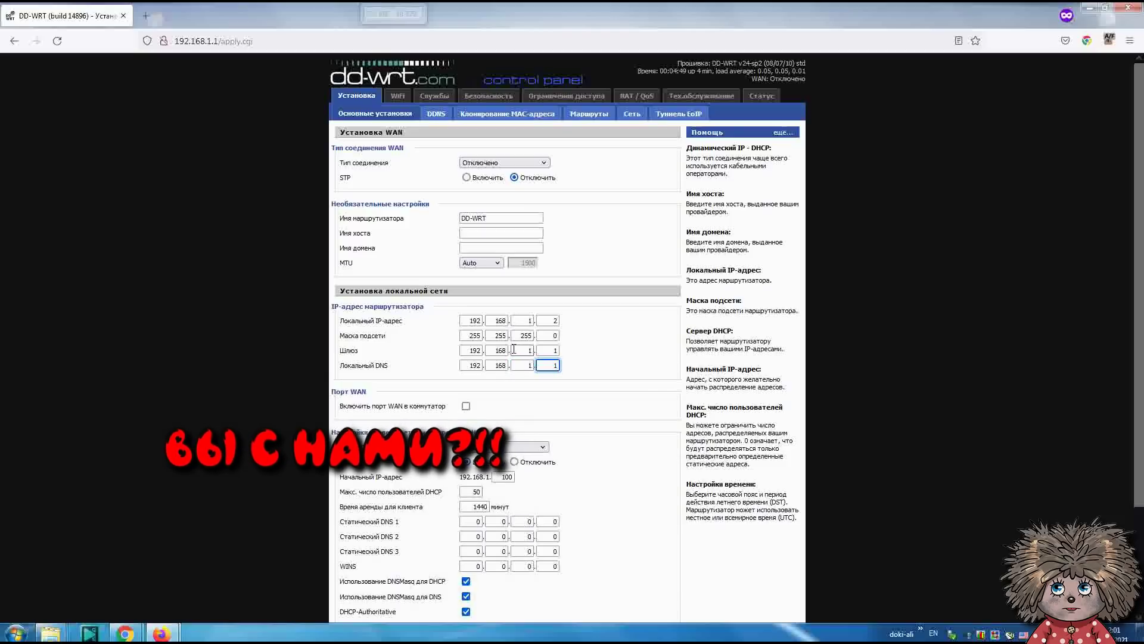
{"action": "scroll", "coordinate": [576, 380], "scroll_direction": "down", "scroll_amount": 2}
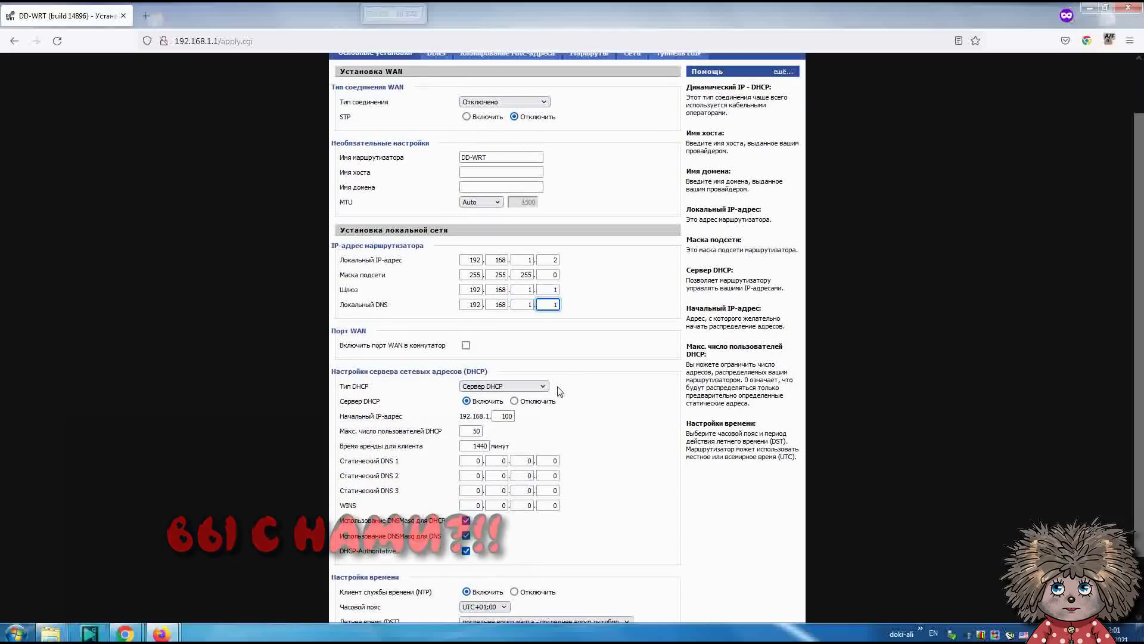
- Disable the DHCP server and the NTP client, then save Basic Setup
{"action": "left_click", "coordinate": [541, 386]}
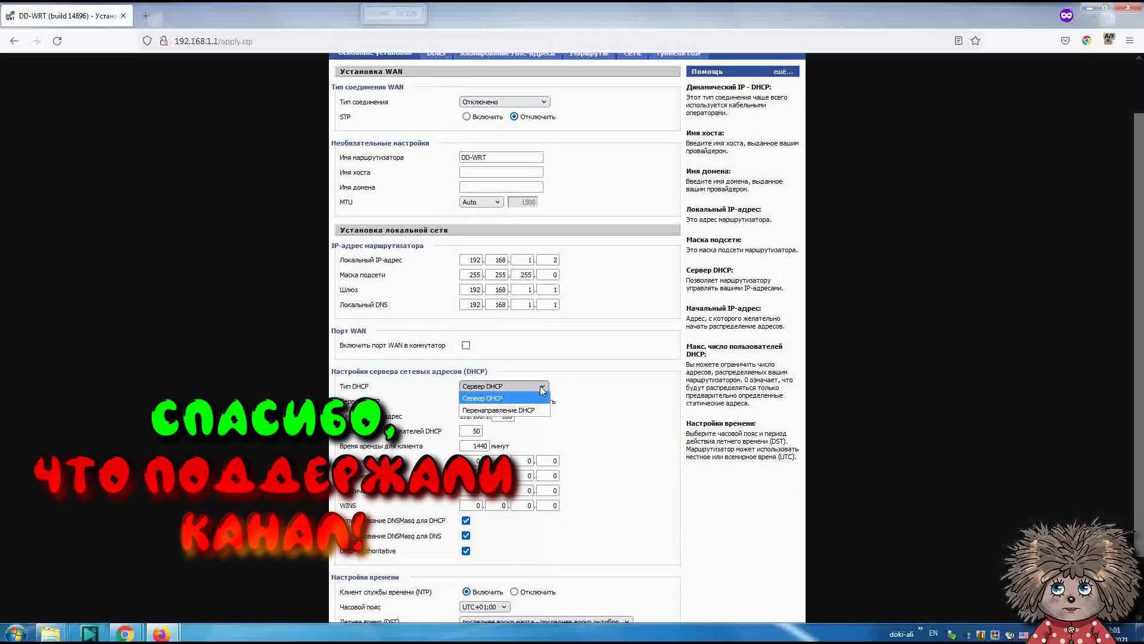
{"action": "left_click", "coordinate": [543, 398]}
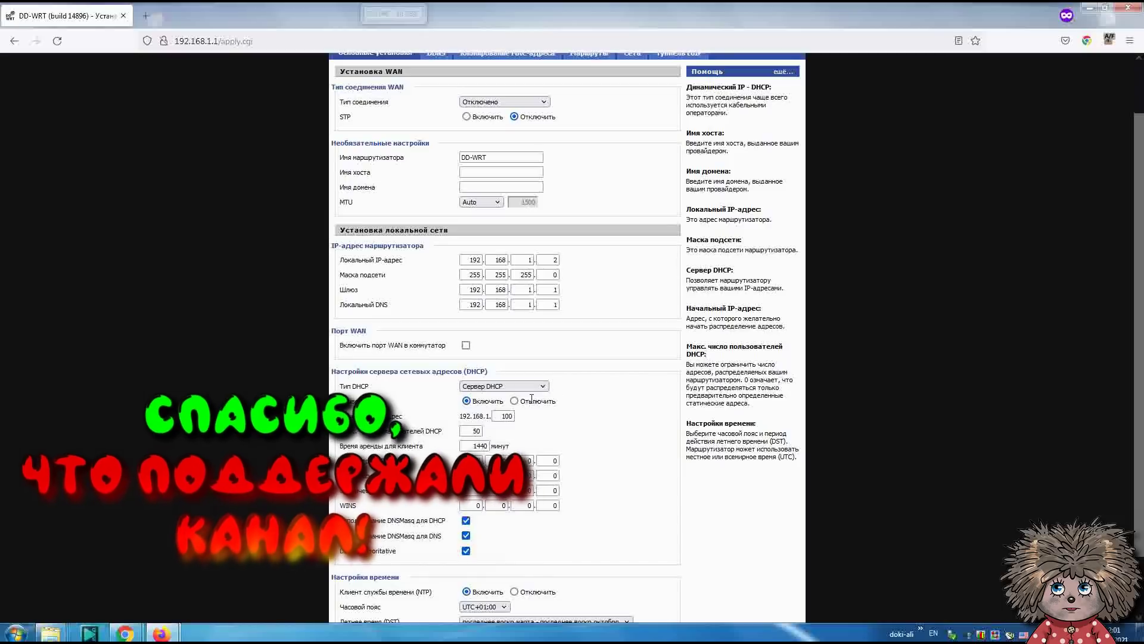
{"action": "left_click", "coordinate": [515, 402]}
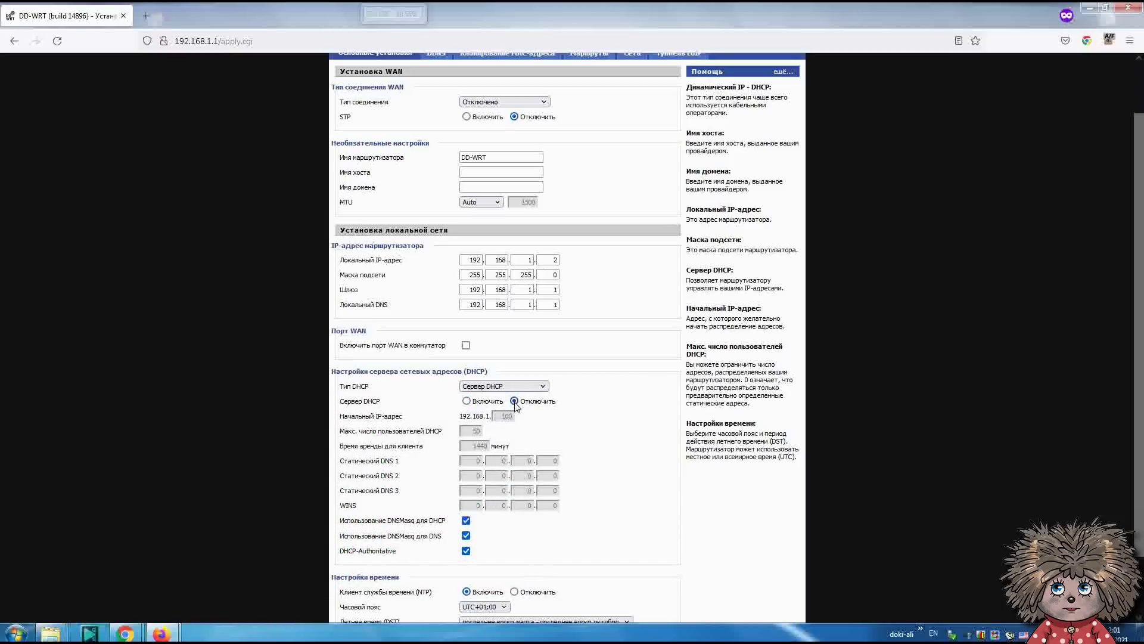
{"action": "scroll", "coordinate": [516, 407], "scroll_direction": "down", "scroll_amount": 2}
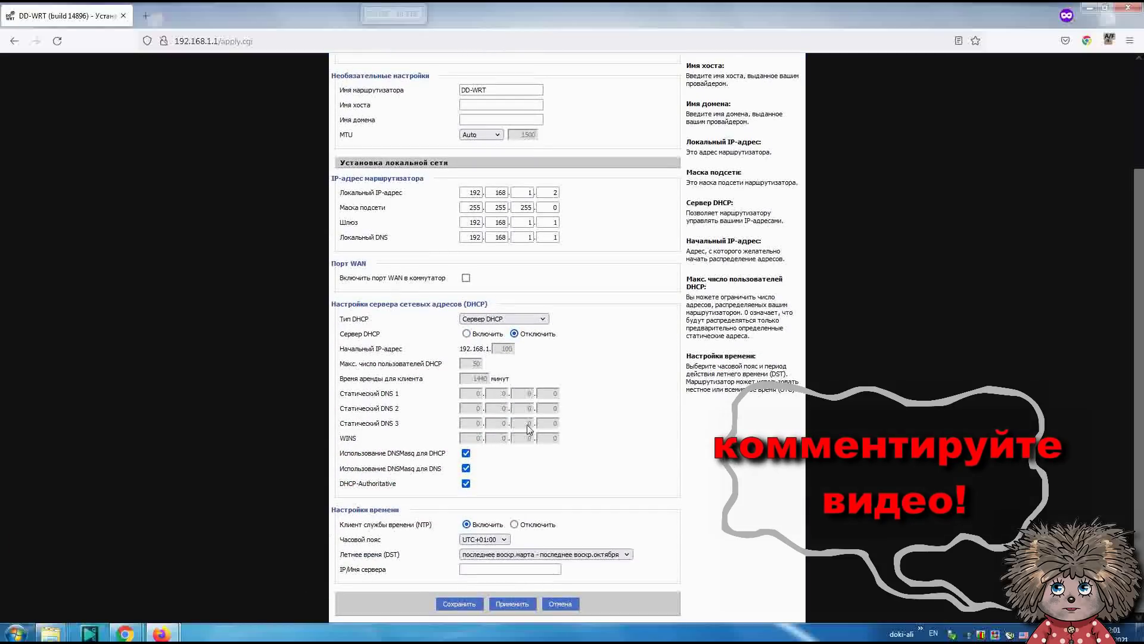
{"action": "left_click", "coordinate": [515, 524]}
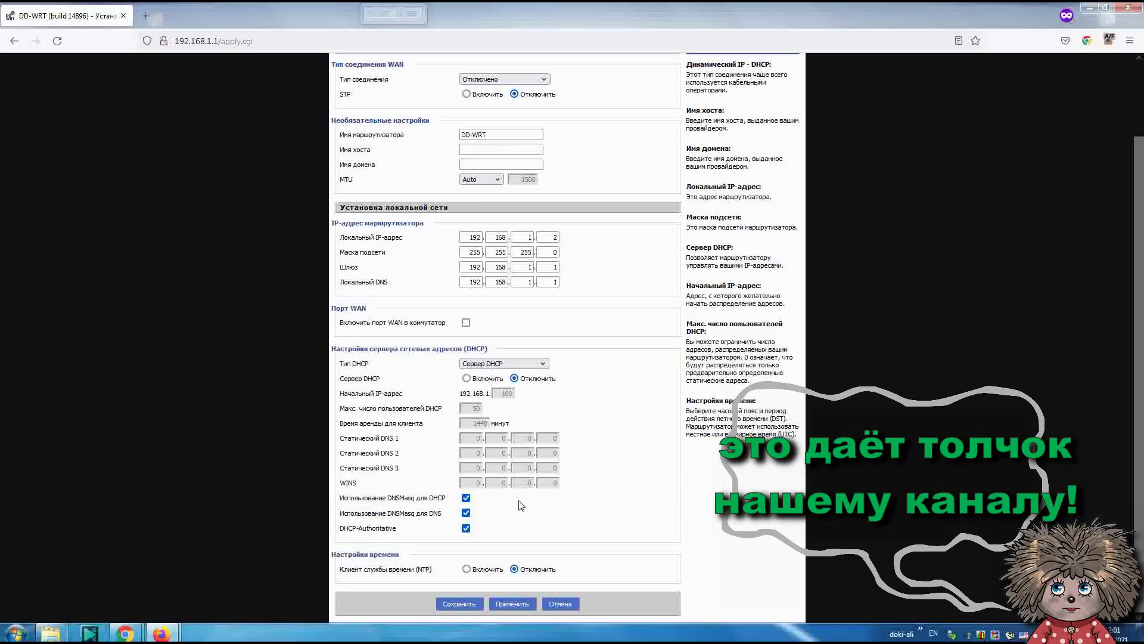
{"action": "left_click", "coordinate": [459, 603]}
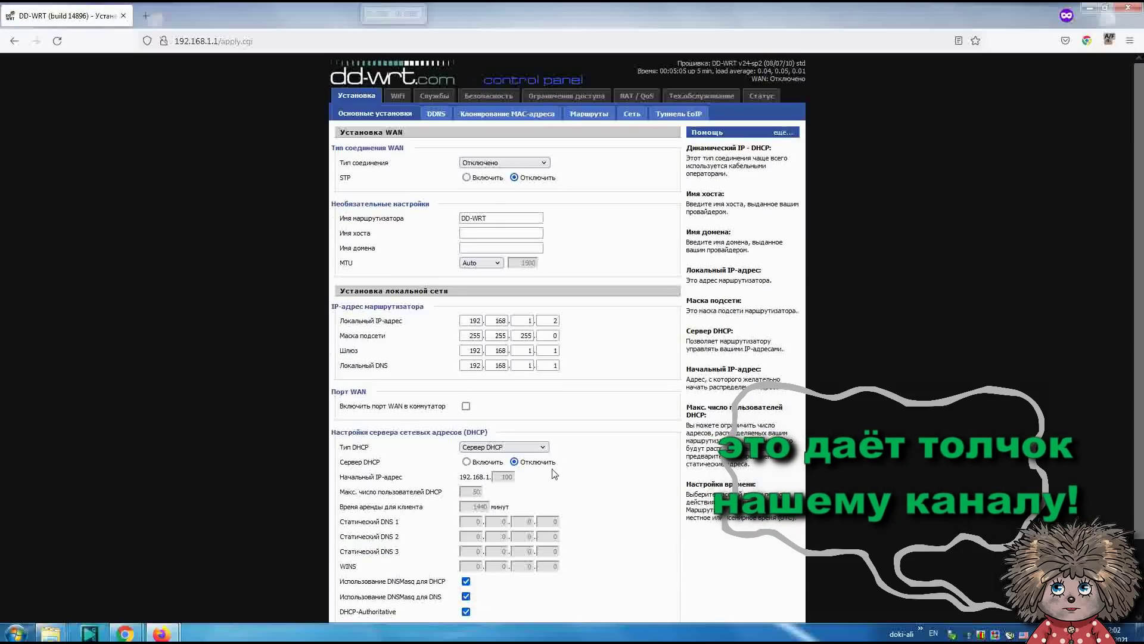
- Set the wireless mode to Репитер-мост on channel 6 (2.437 GHz) and save
{"action": "left_click", "coordinate": [399, 97]}
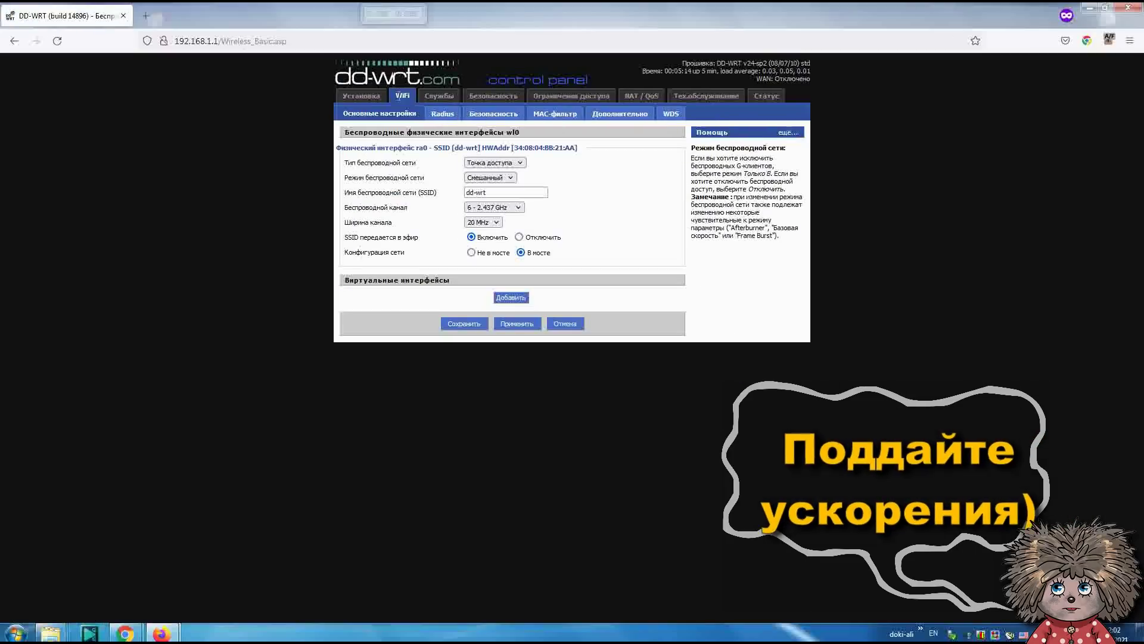
{"action": "left_click", "coordinate": [520, 163]}
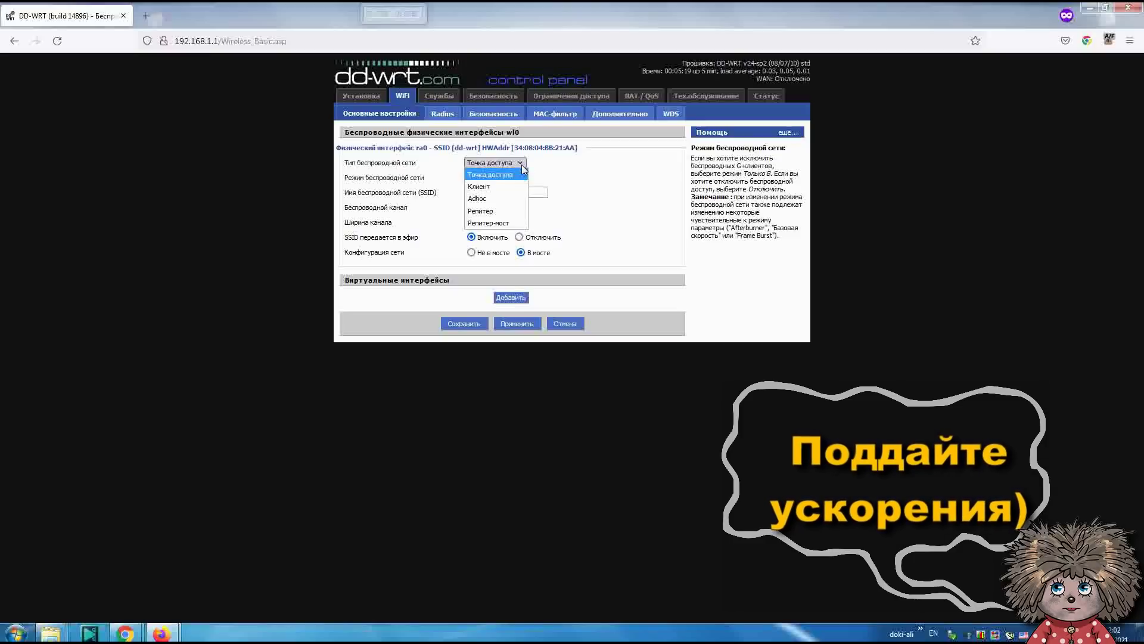
{"action": "left_click", "coordinate": [506, 224]}
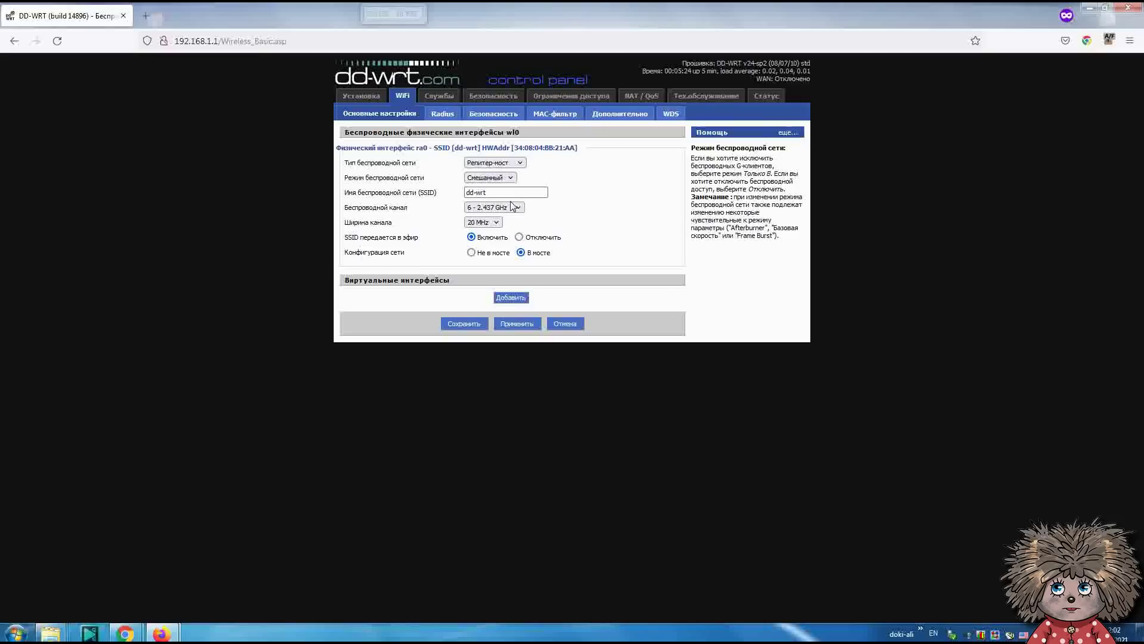
{"action": "left_click", "coordinate": [507, 207]}
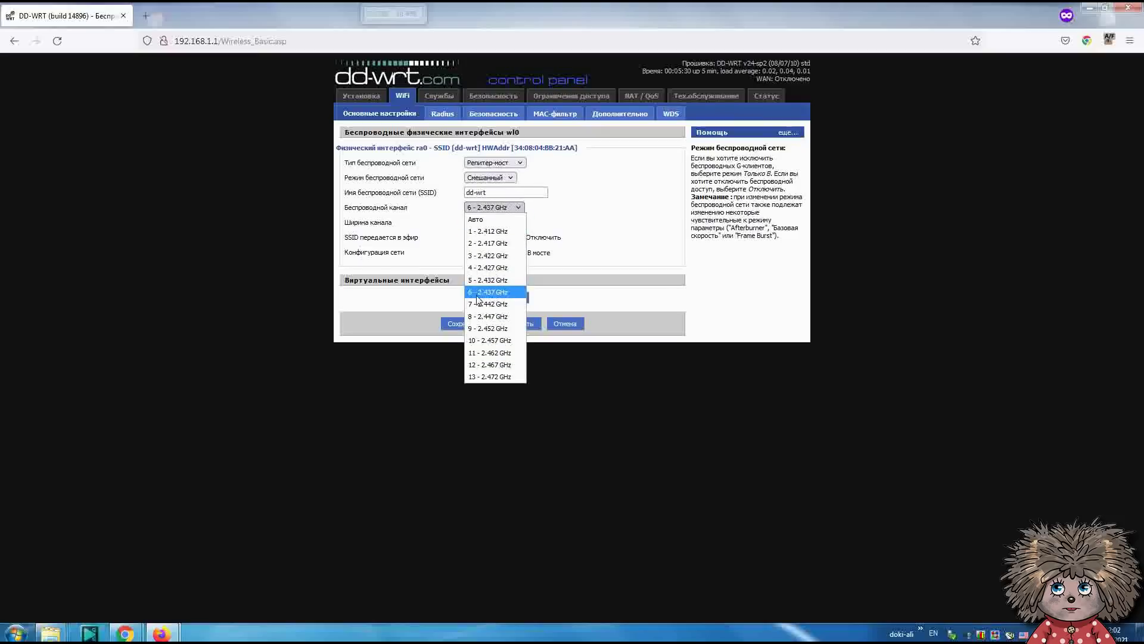
{"action": "left_click", "coordinate": [490, 298]}
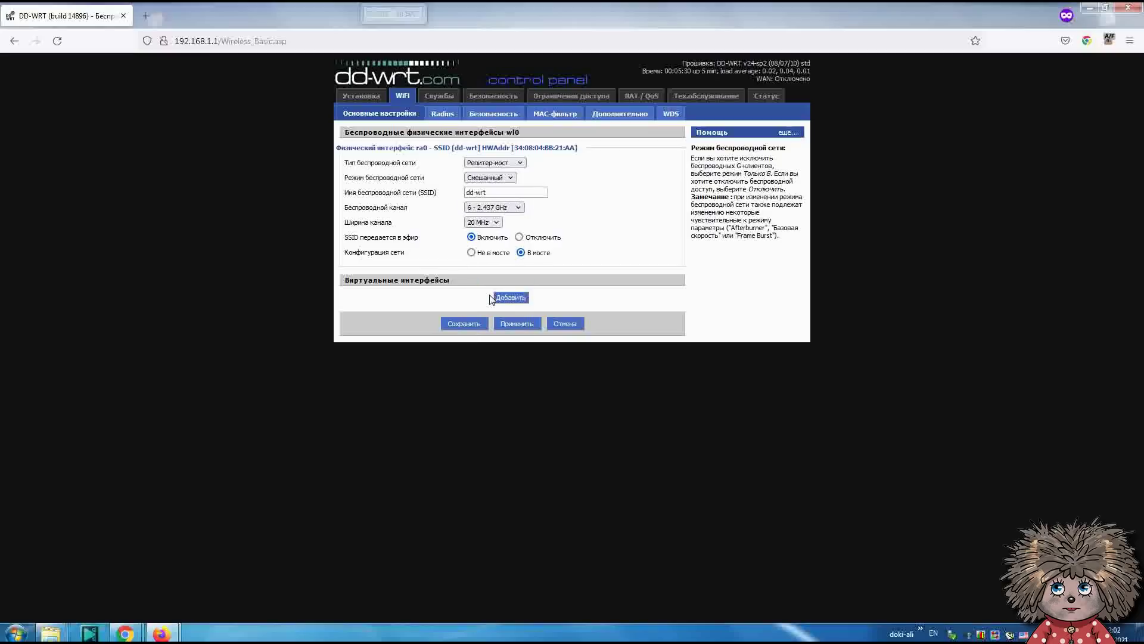
{"action": "left_click", "coordinate": [476, 324]}
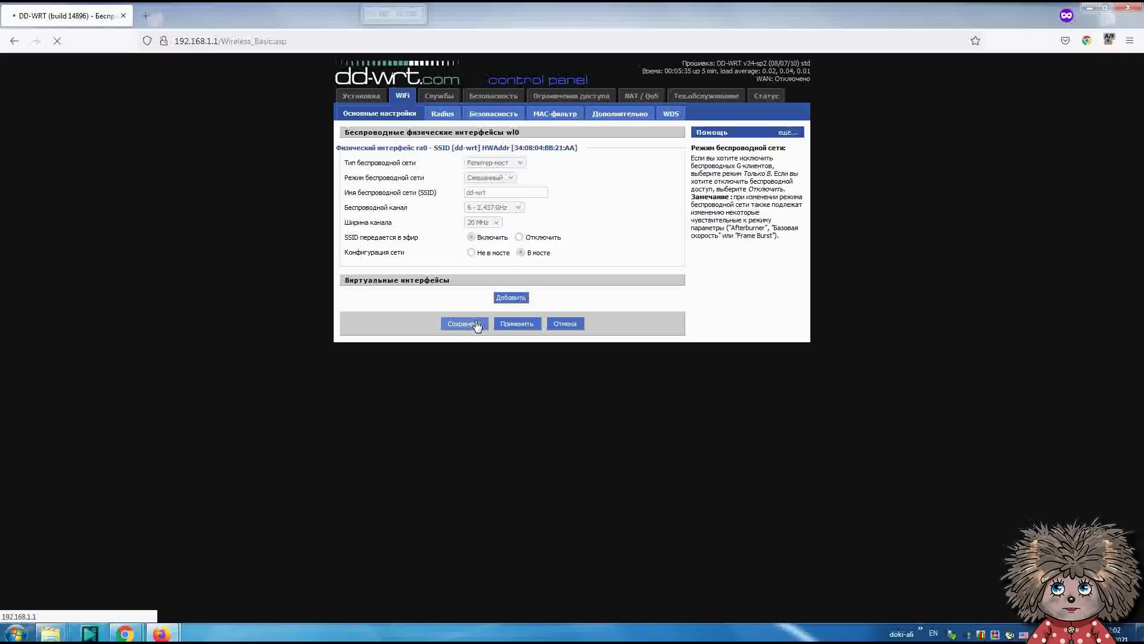
- Rename the wireless network from dd-wrt to ASUS_4_1 and save
{"action": "left_click", "coordinate": [493, 194]}
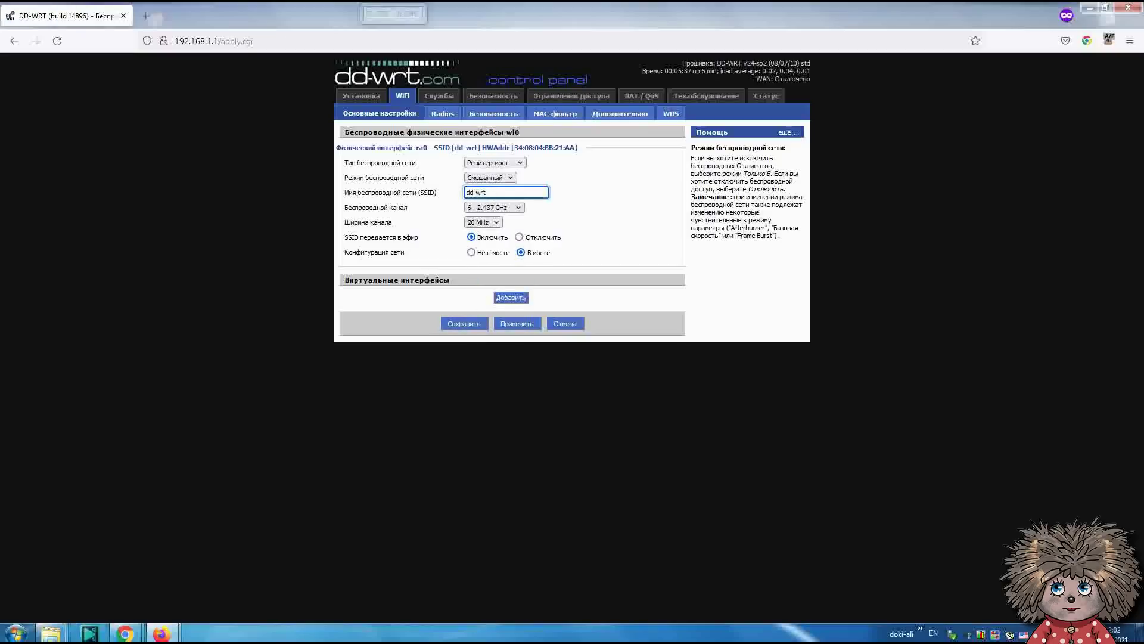
{"action": "left_click", "coordinate": [981, 633]}
{"action": "left_click", "coordinate": [433, 192]}
{"action": "left_click", "coordinate": [981, 633]}
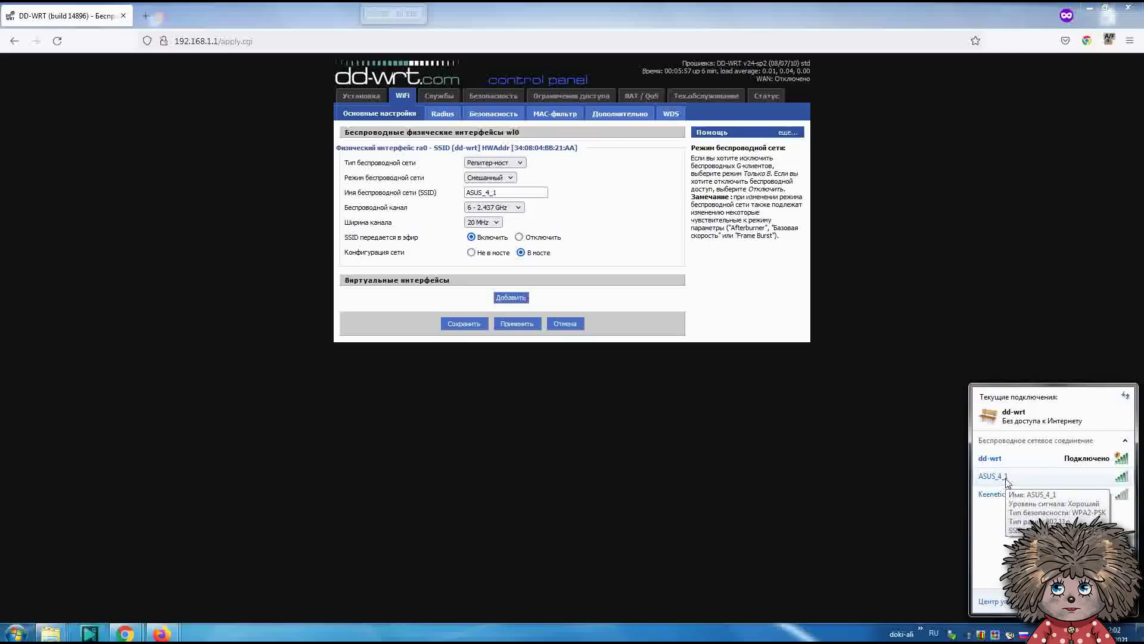
{"action": "left_click", "coordinate": [470, 325]}
{"action": "left_click", "coordinate": [480, 322]}
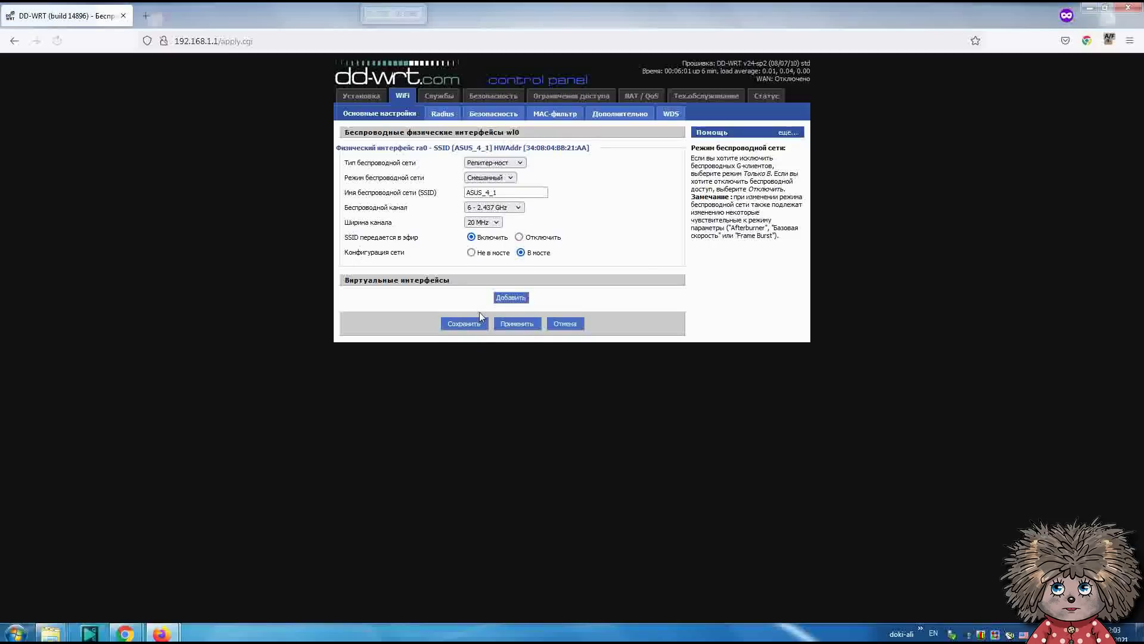
- Set ASUS_4_1 wireless security to WPA2 Personal with AES, enter the shared WPA key, and save
{"action": "left_click", "coordinate": [493, 119]}
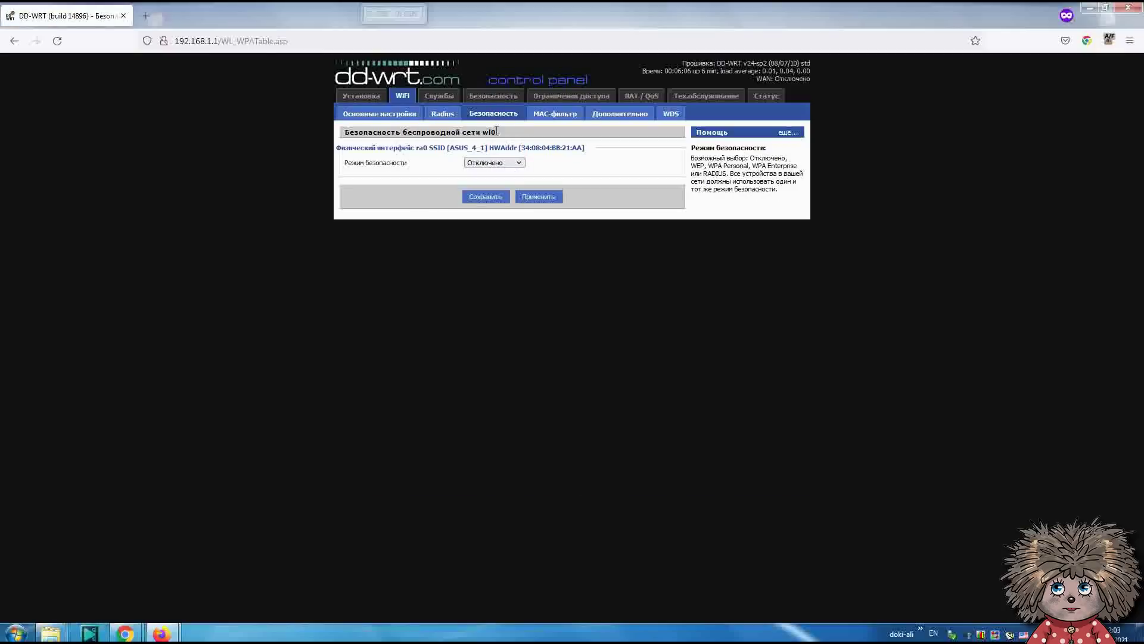
{"action": "left_click", "coordinate": [496, 162]}
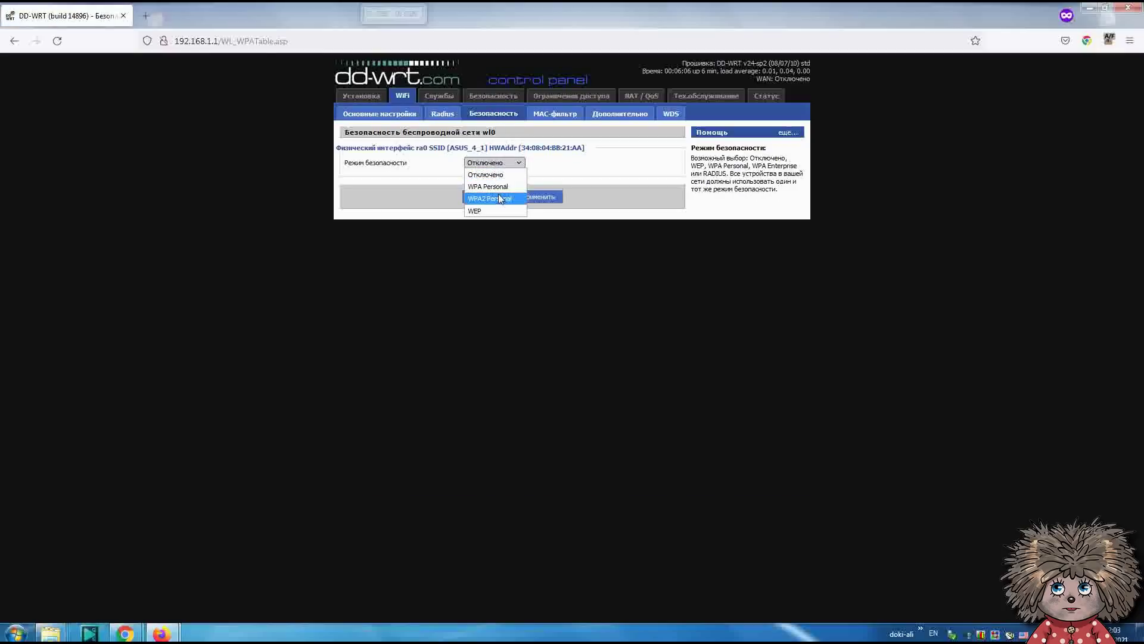
{"action": "left_click", "coordinate": [511, 198]}
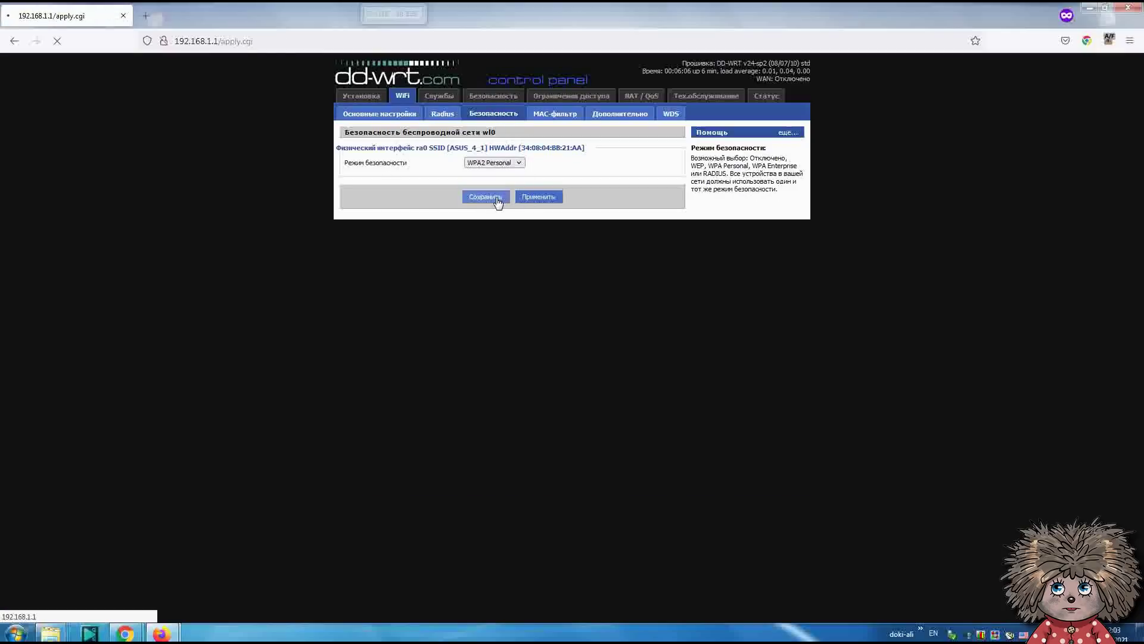
{"action": "left_click", "coordinate": [487, 178]}
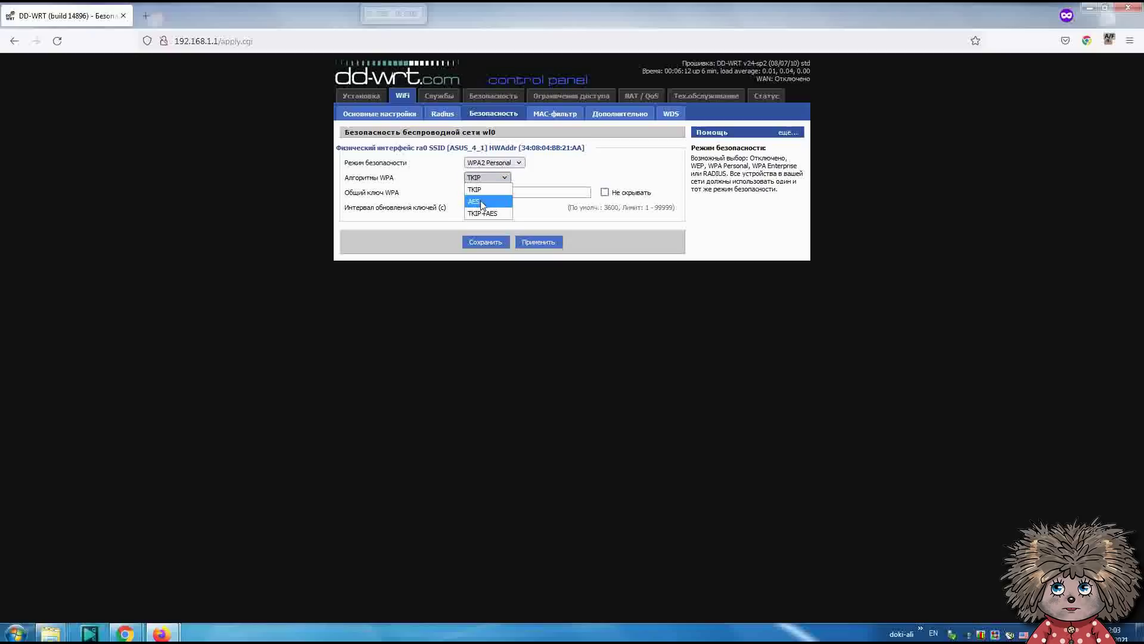
{"action": "left_click", "coordinate": [483, 202]}
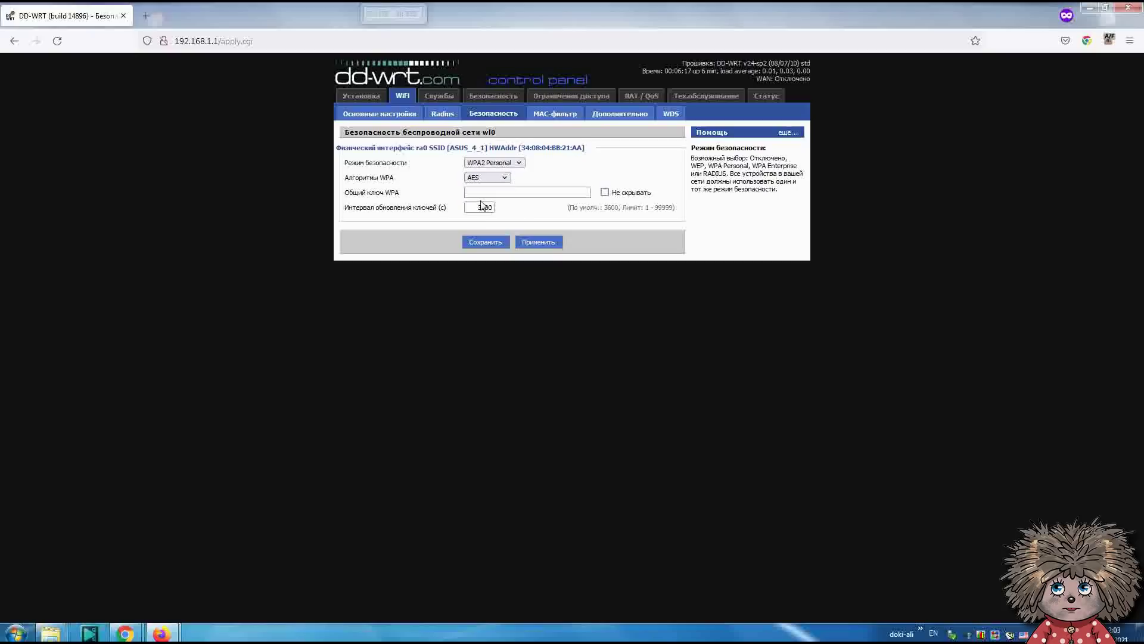
{"action": "left_click", "coordinate": [495, 191]}
{"action": "left_click", "coordinate": [605, 192]}
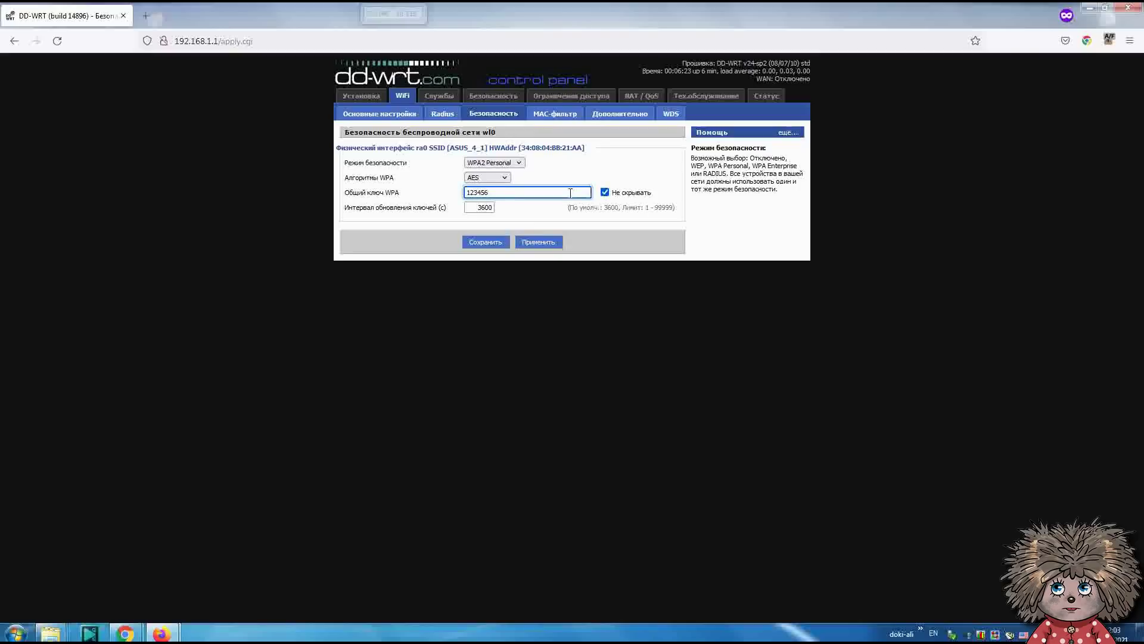
{"action": "left_click", "coordinate": [497, 247]}
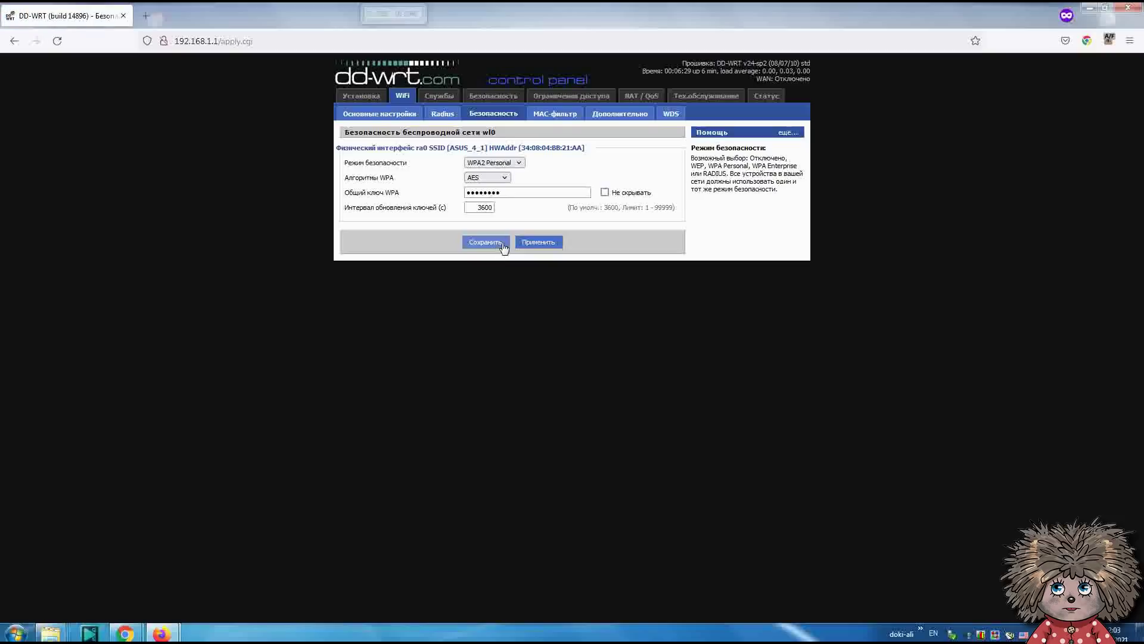
- Apply the settings from Основные настройки and confirm the PC is connected to ASUS_4_1
{"action": "left_click", "coordinate": [379, 118]}
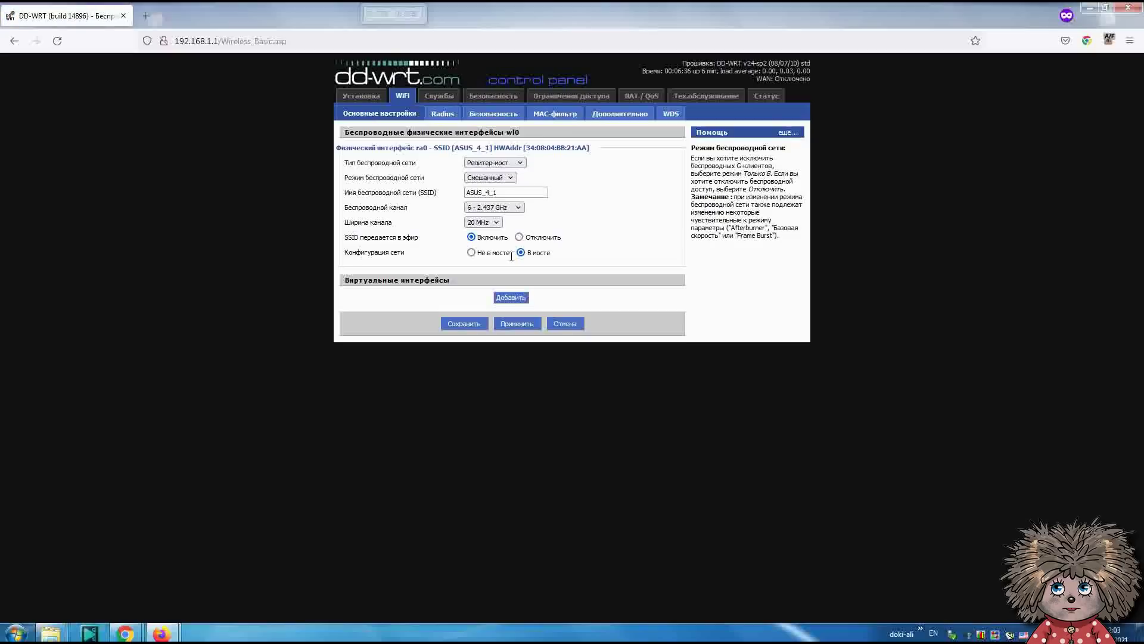
{"action": "left_click", "coordinate": [522, 324]}
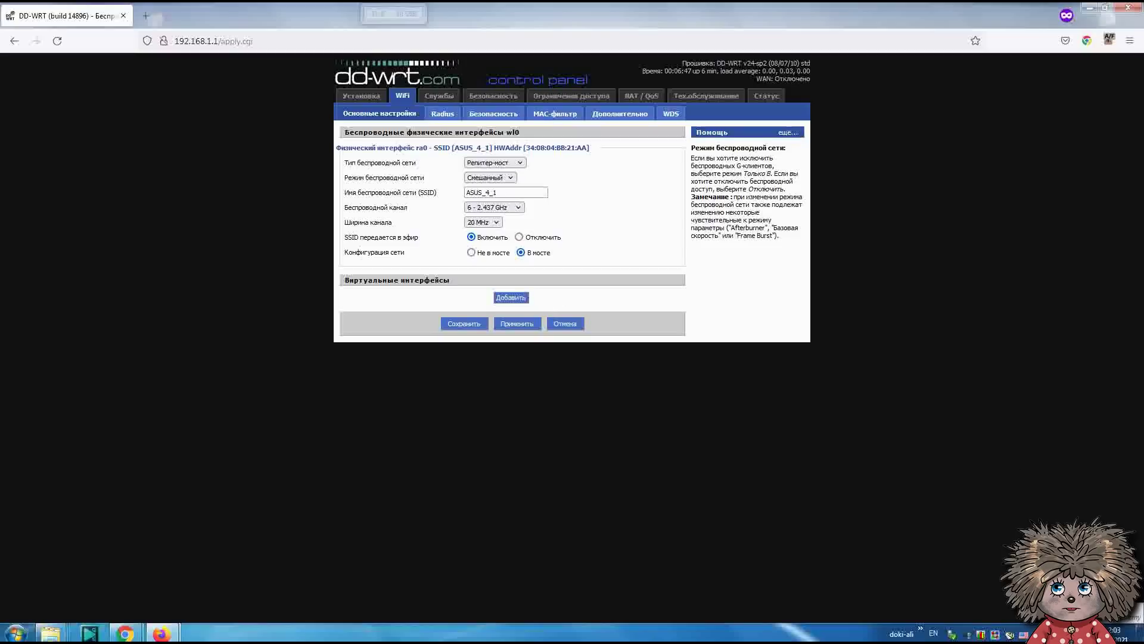
{"action": "left_click", "coordinate": [952, 633]}
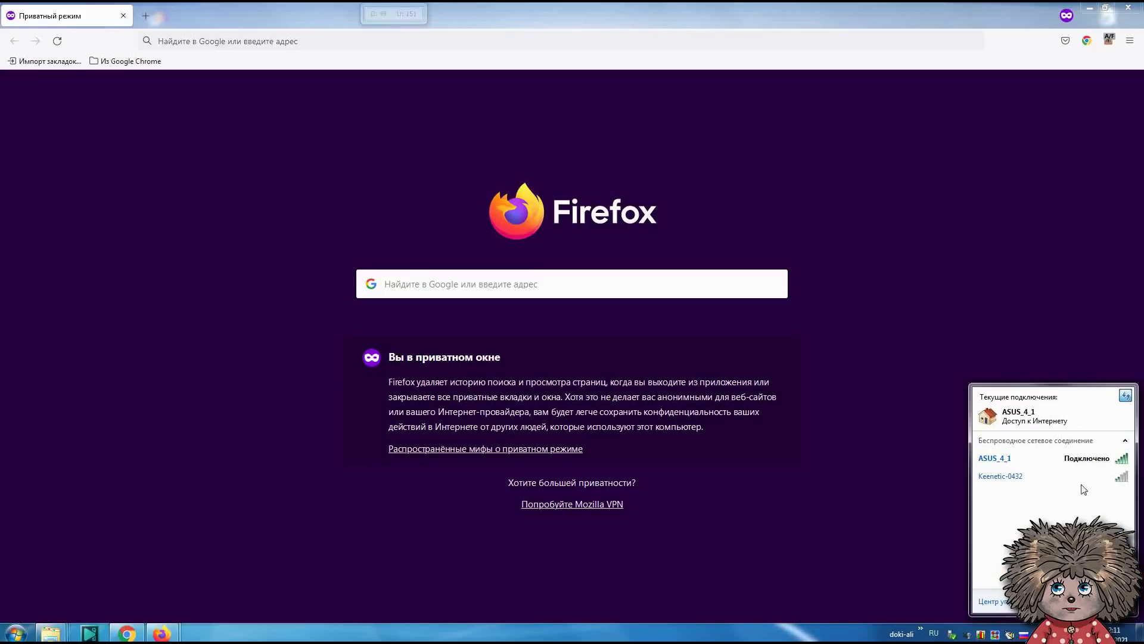
{"action": "mouse_move", "coordinate": [1096, 479]}
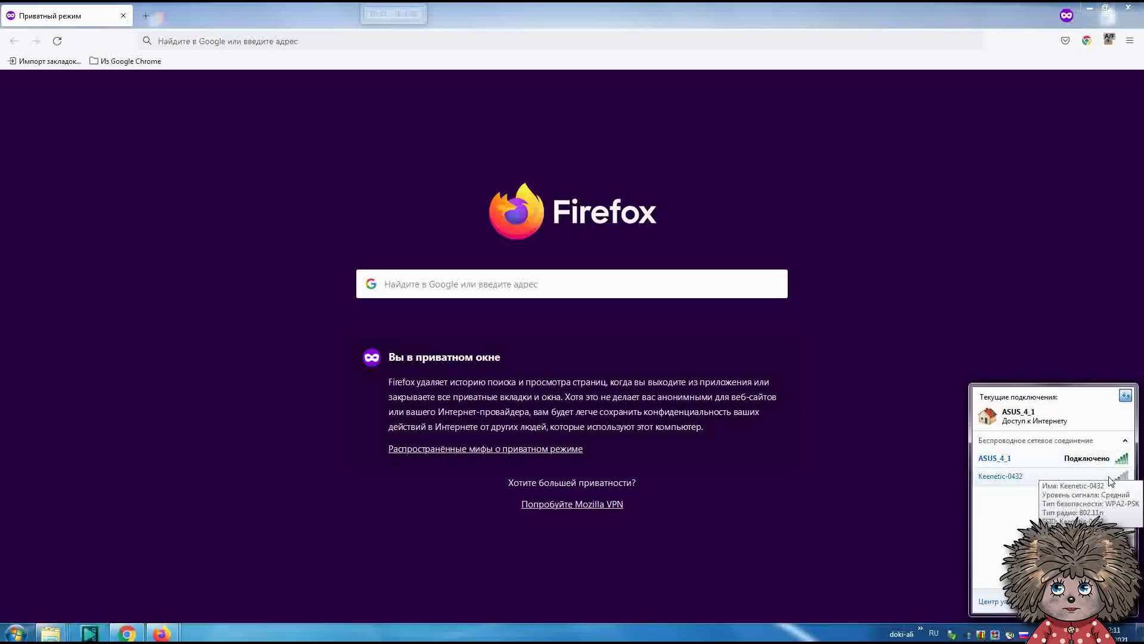
{"action": "left_click", "coordinate": [423, 47]}
{"action": "type", "text": "http://192.168.1.2"}
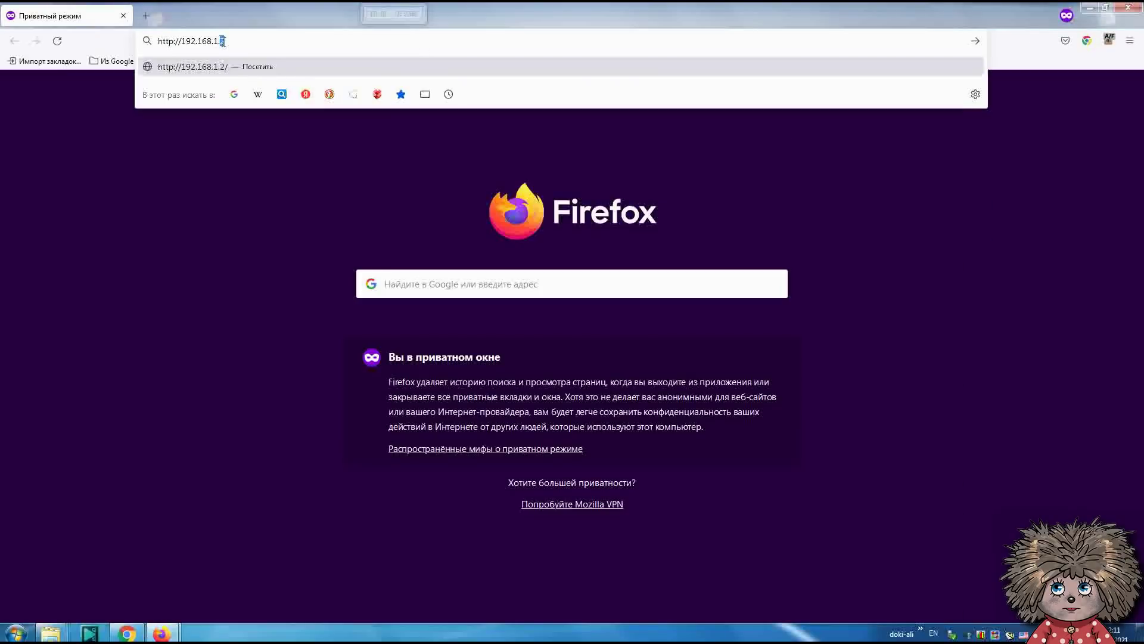
{"action": "key", "text": "Return"}
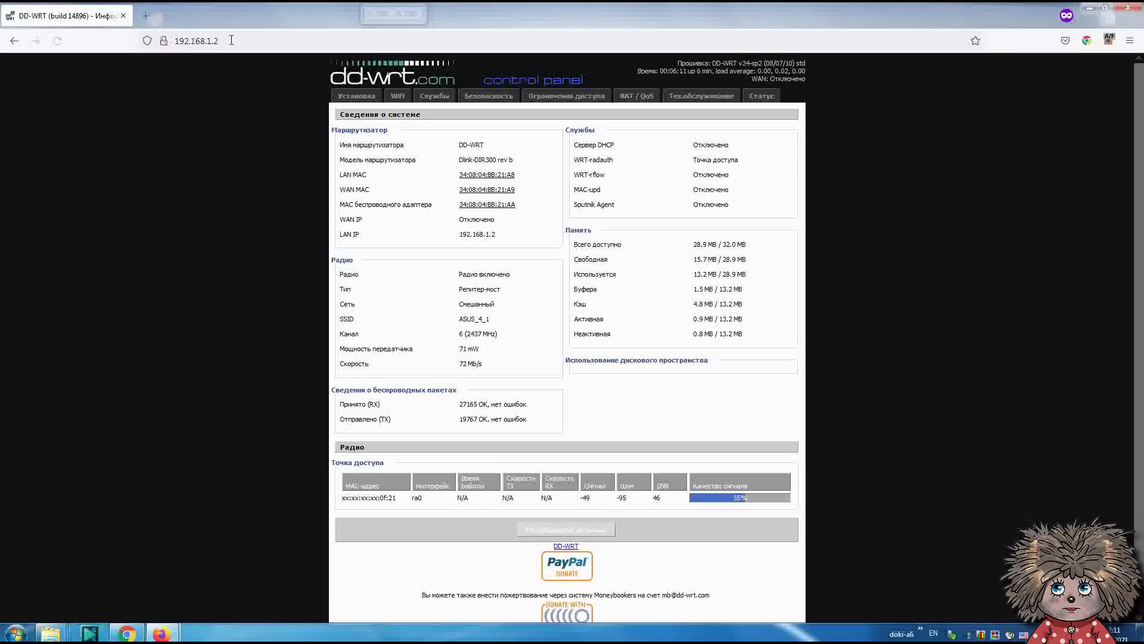
{"action": "left_click_drag", "start_coordinate": [482, 143], "coordinate": [506, 158]}
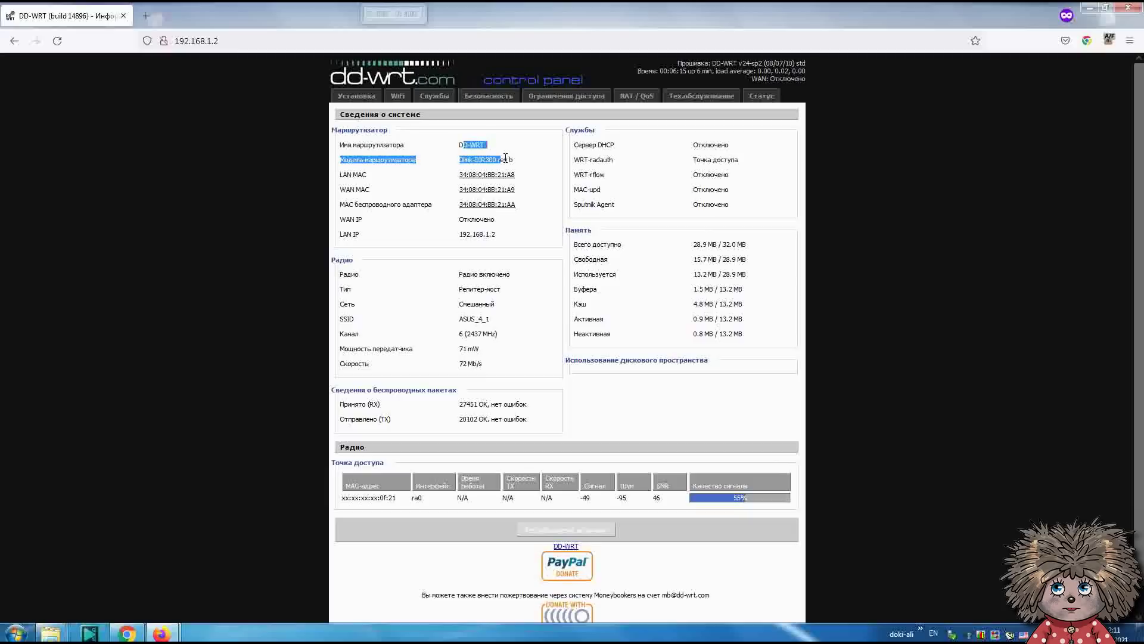
{"action": "left_click", "coordinate": [470, 327]}
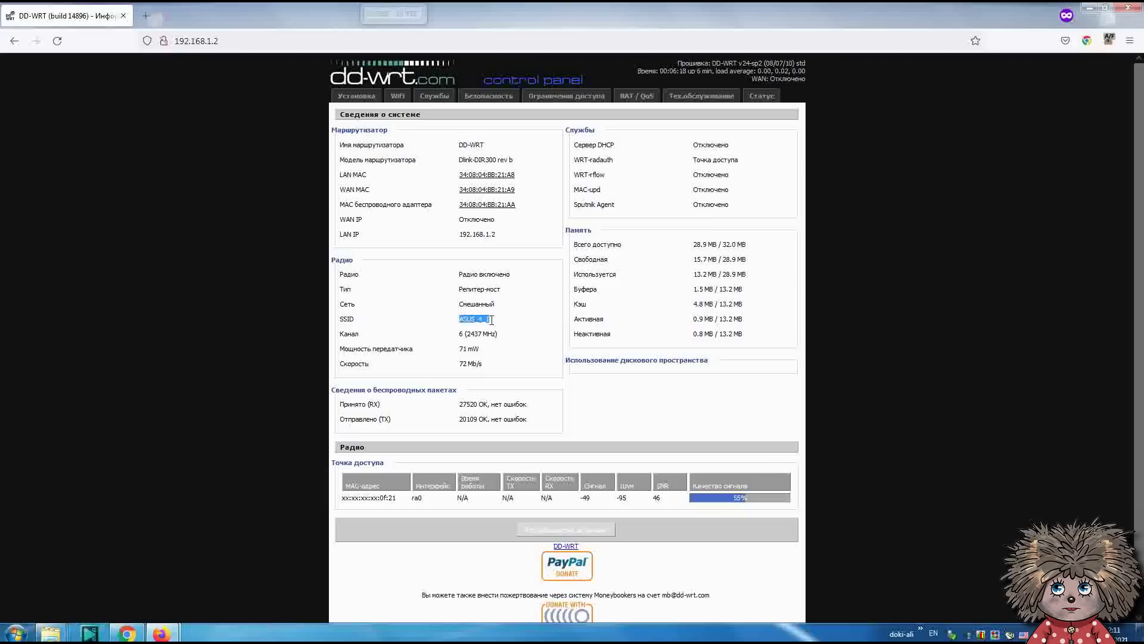
{"action": "left_click_drag", "start_coordinate": [499, 322], "coordinate": [349, 322]}
- Review the repeater's Установка, WiFi and Безопасность pages, then open a new private tab
{"action": "left_click", "coordinate": [360, 96]}
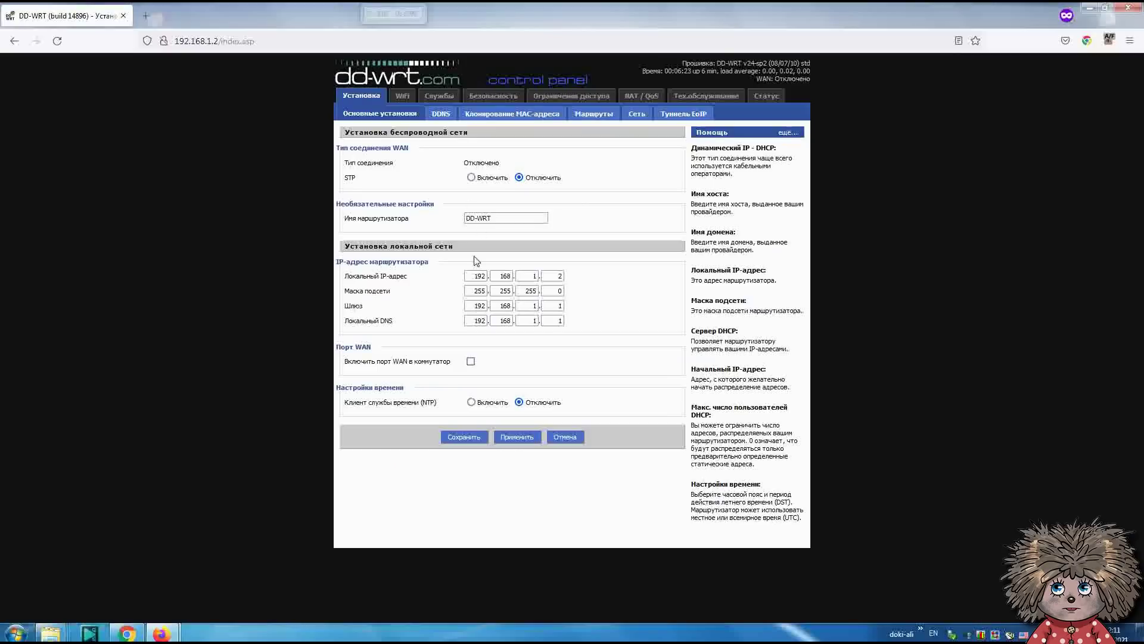
{"action": "left_click", "coordinate": [402, 95]}
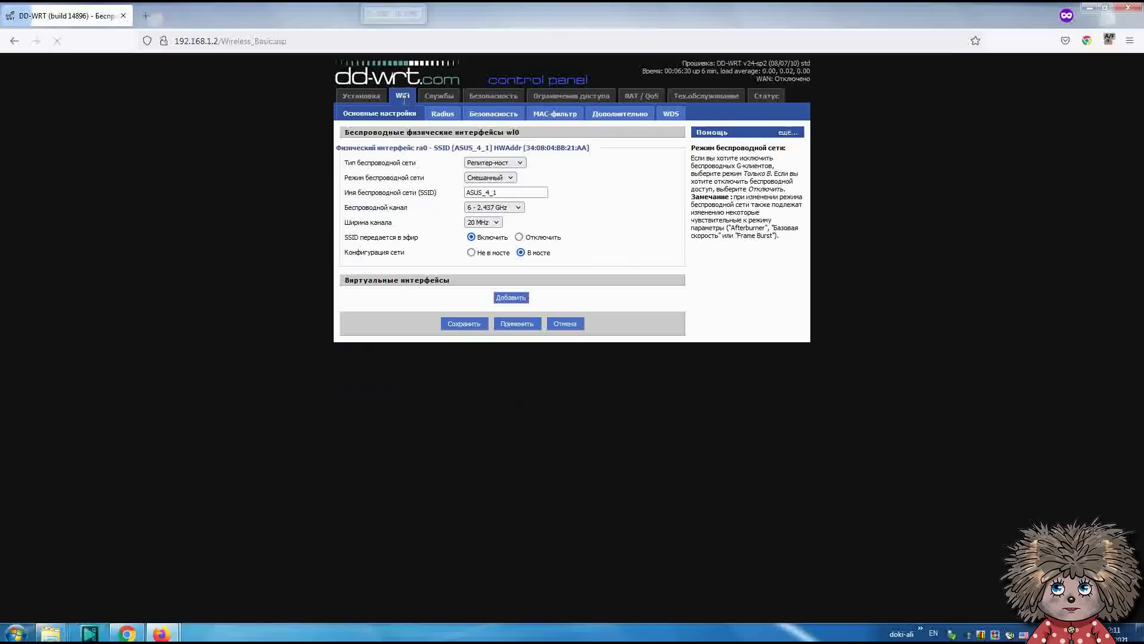
{"action": "left_click", "coordinate": [494, 208]}
{"action": "left_click", "coordinate": [494, 296]}
{"action": "left_click", "coordinate": [494, 114]}
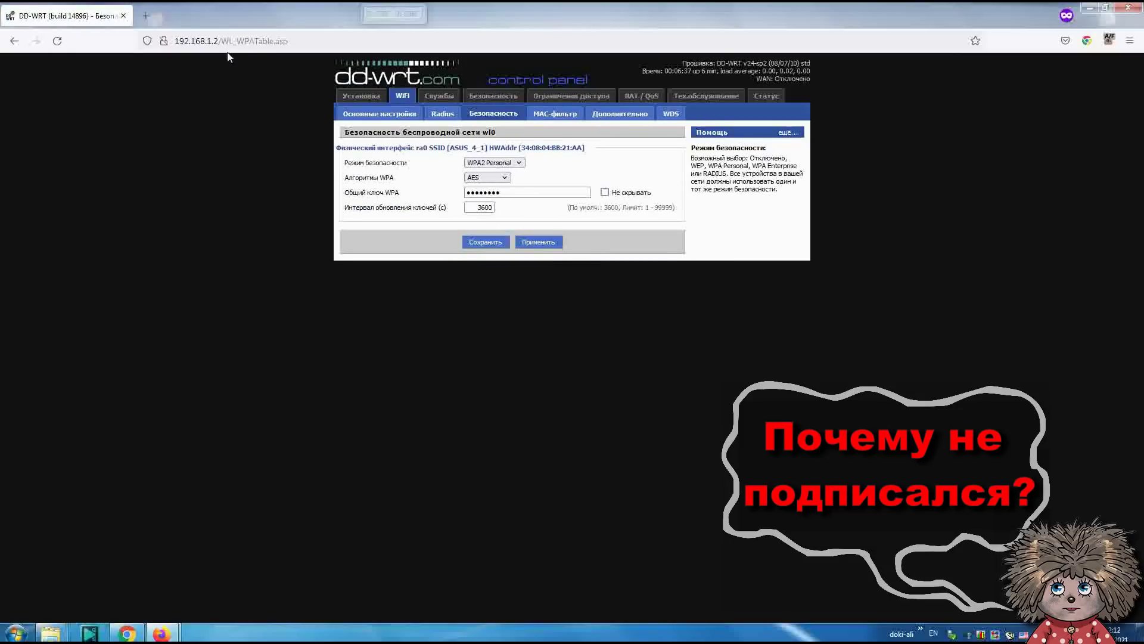
{"action": "key", "text": "ctrl+t"}
- Search for an internet speed test, run Speedtest on the PC (25.62 down, 32.52 up), then start it on the phone
{"action": "type", "text": "ghjdthbть скорость интернета"}
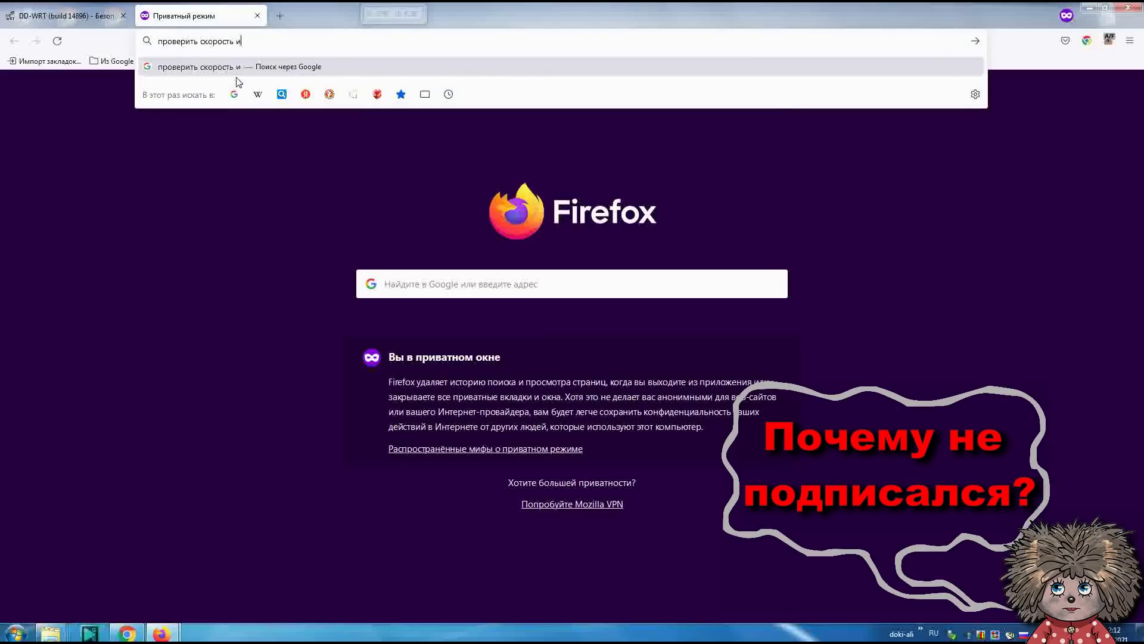
{"action": "key", "text": "Return"}
{"action": "left_click", "coordinate": [453, 126]}
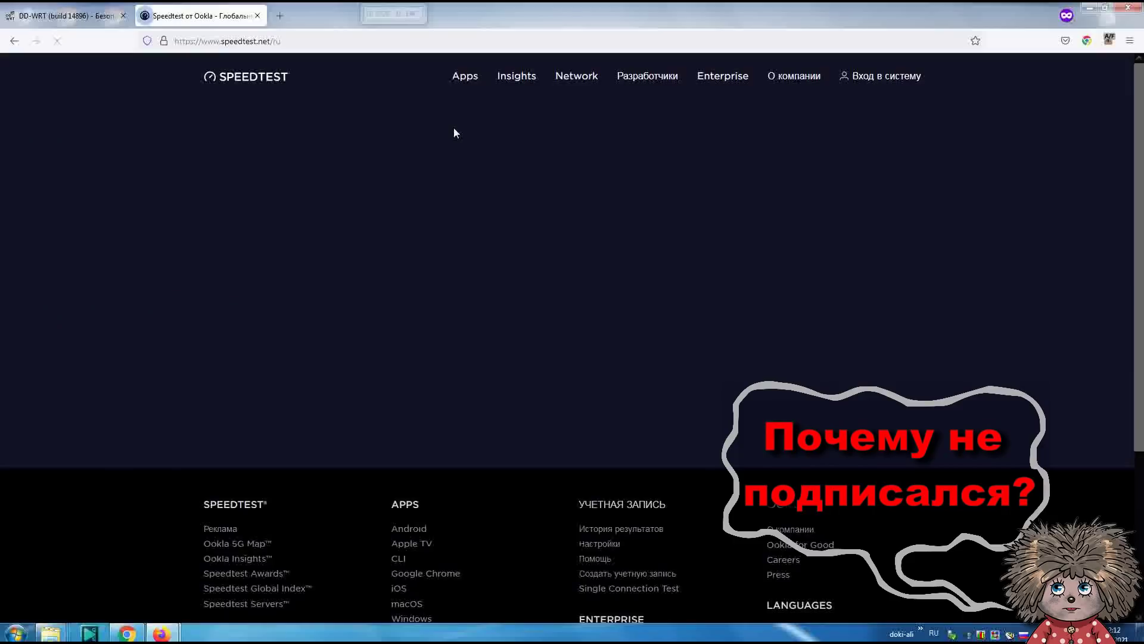
{"action": "left_click", "coordinate": [529, 273]}
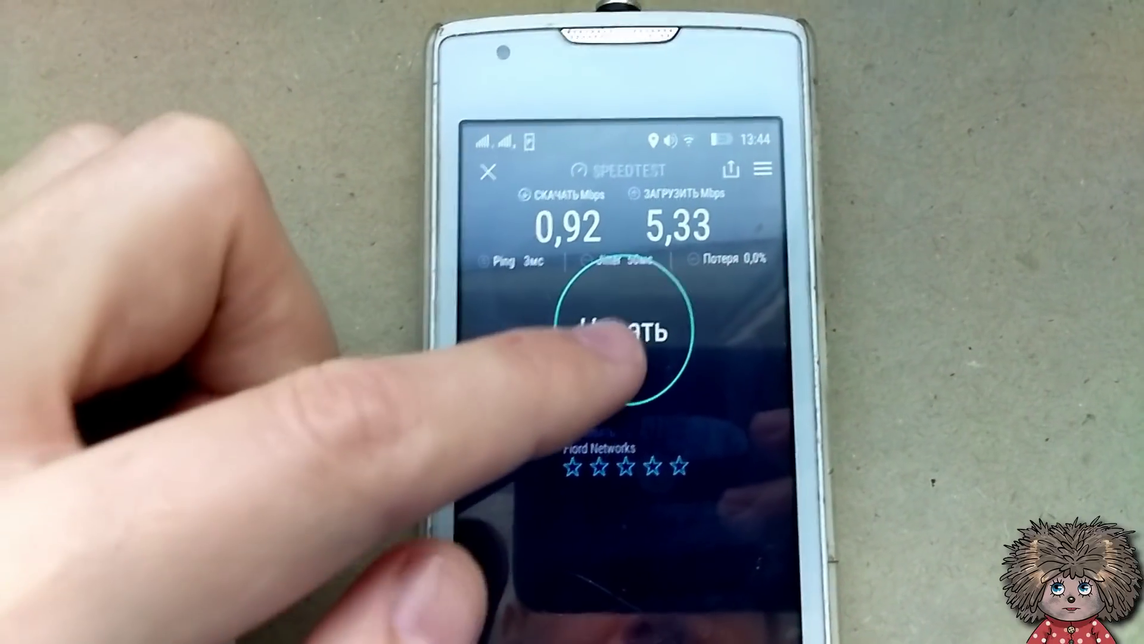
{"action": "left_click", "coordinate": [622, 345]}
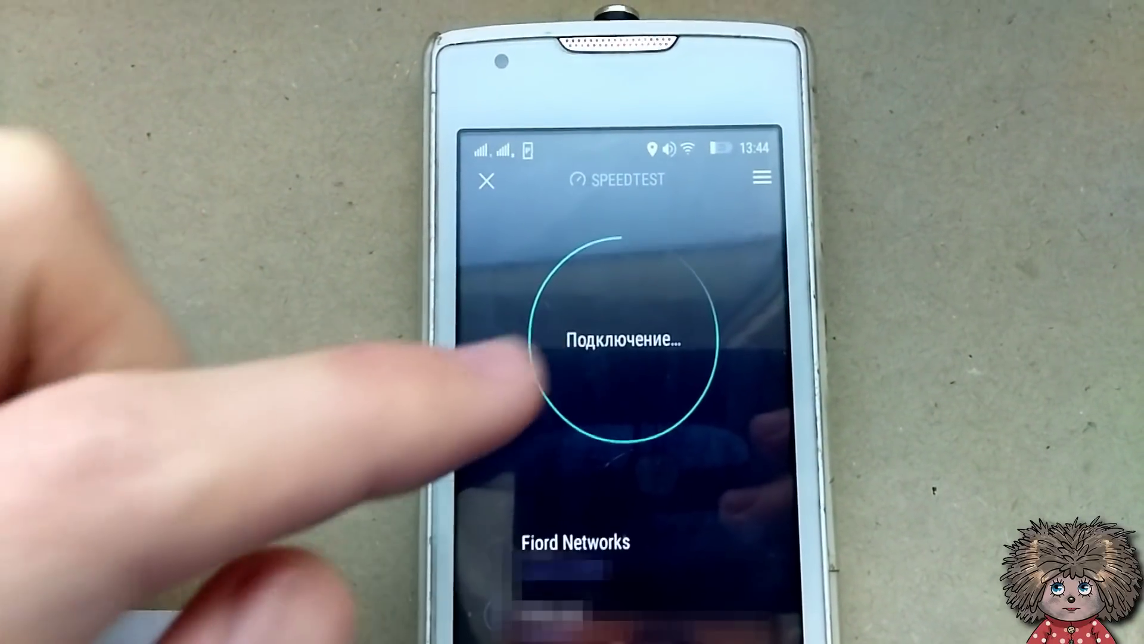